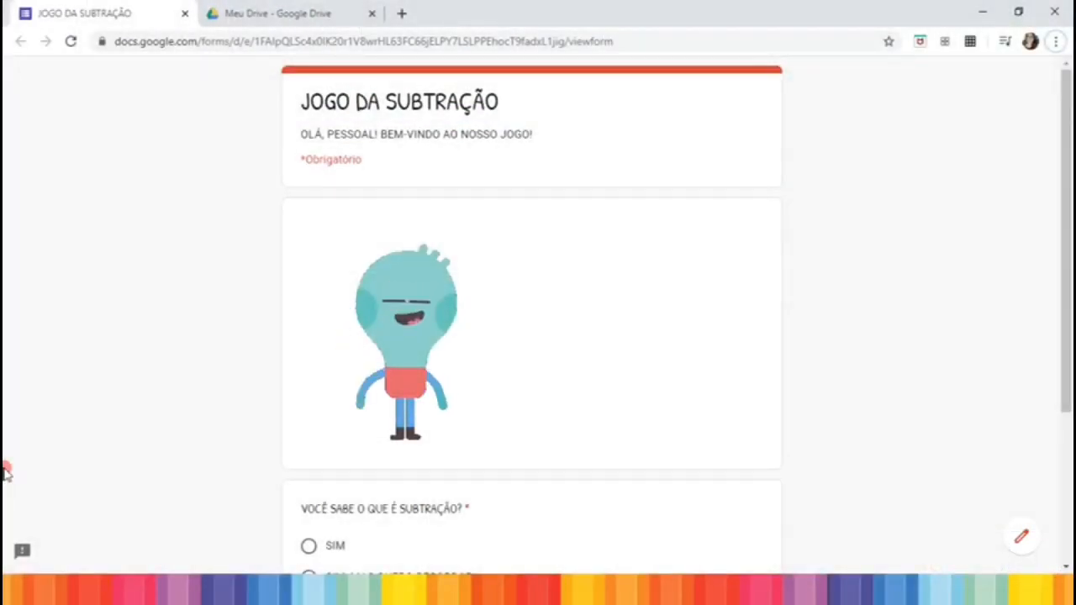
Switch to Google Drive and create a new blank Google Forms form in Meu Drive.
click(243, 14)
click(286, 127)
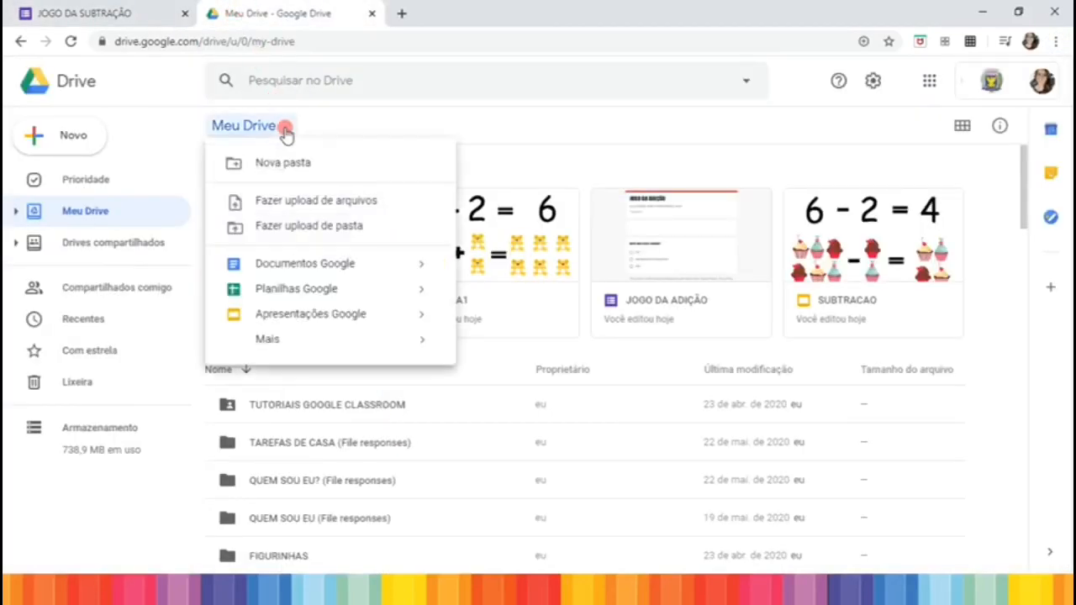
mouse_move(324, 350)
click(540, 353)
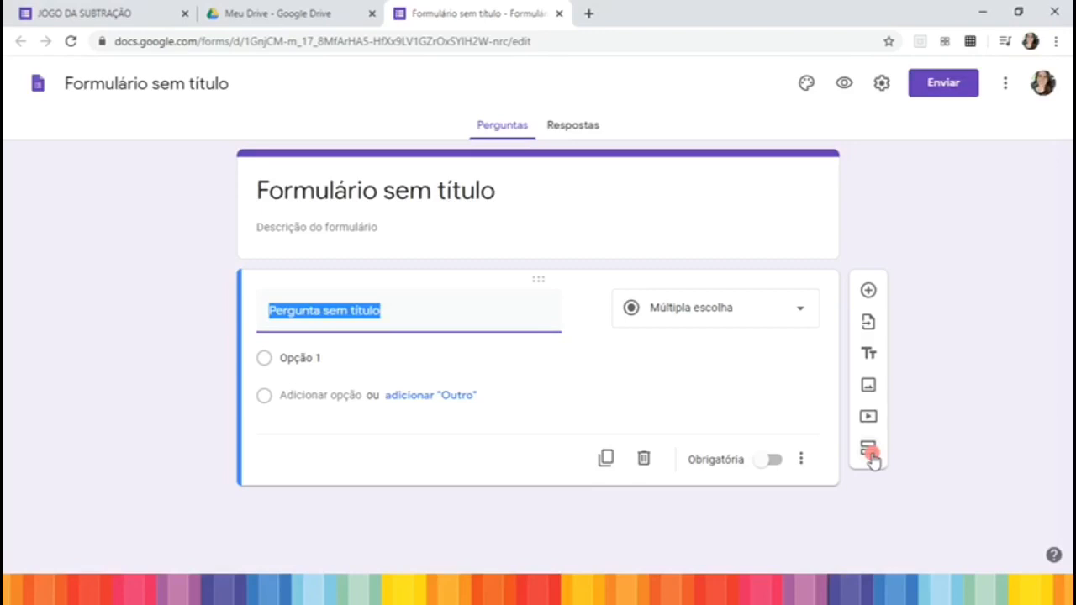
Set the form's title to "JOGO", leaving its description empty.
click(494, 192)
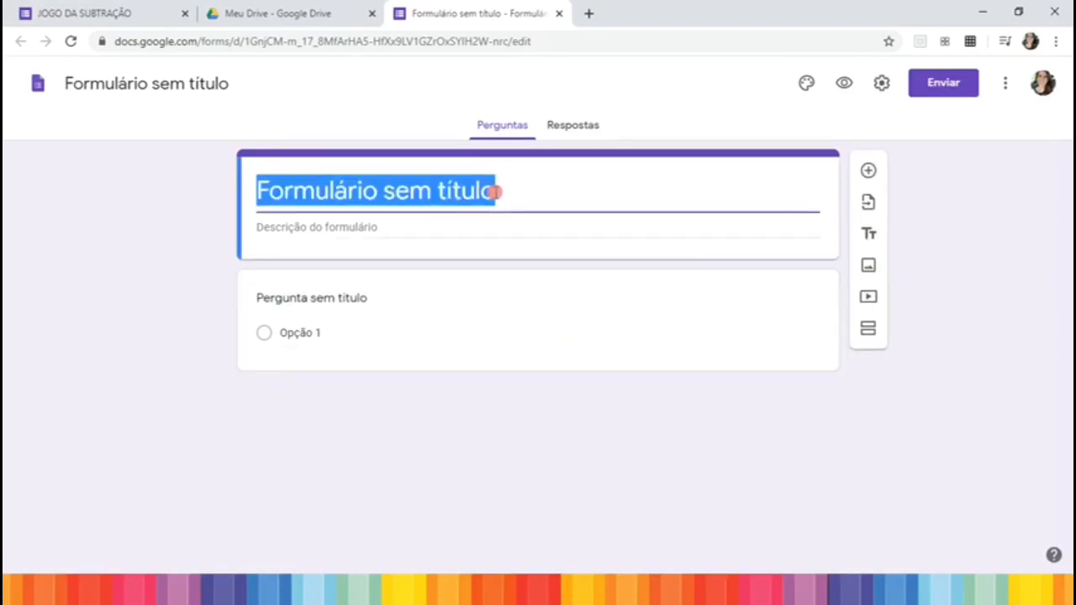
text(JOGO)
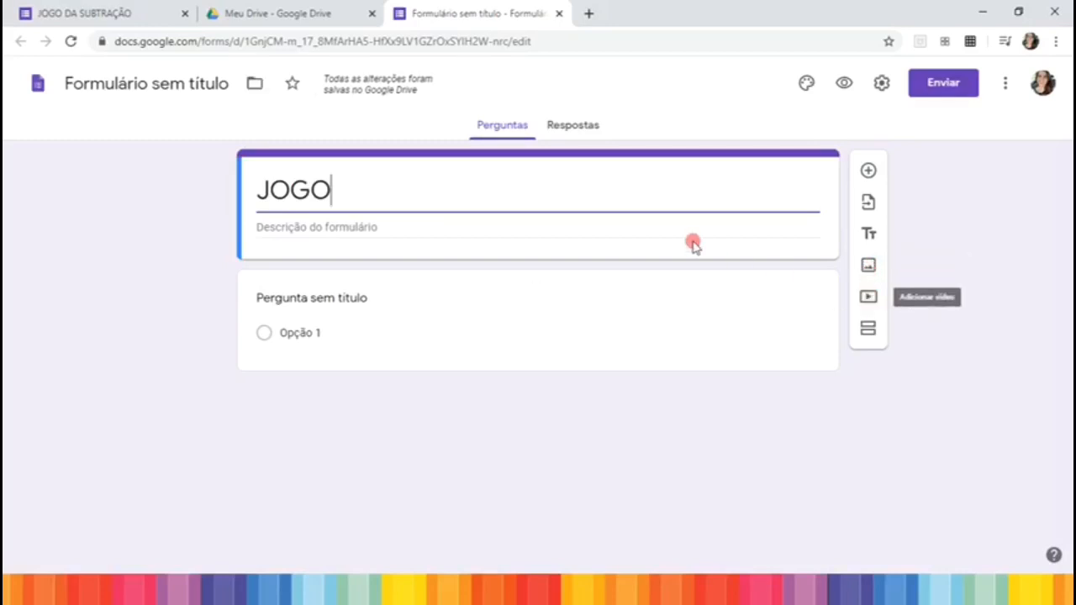
click(586, 221)
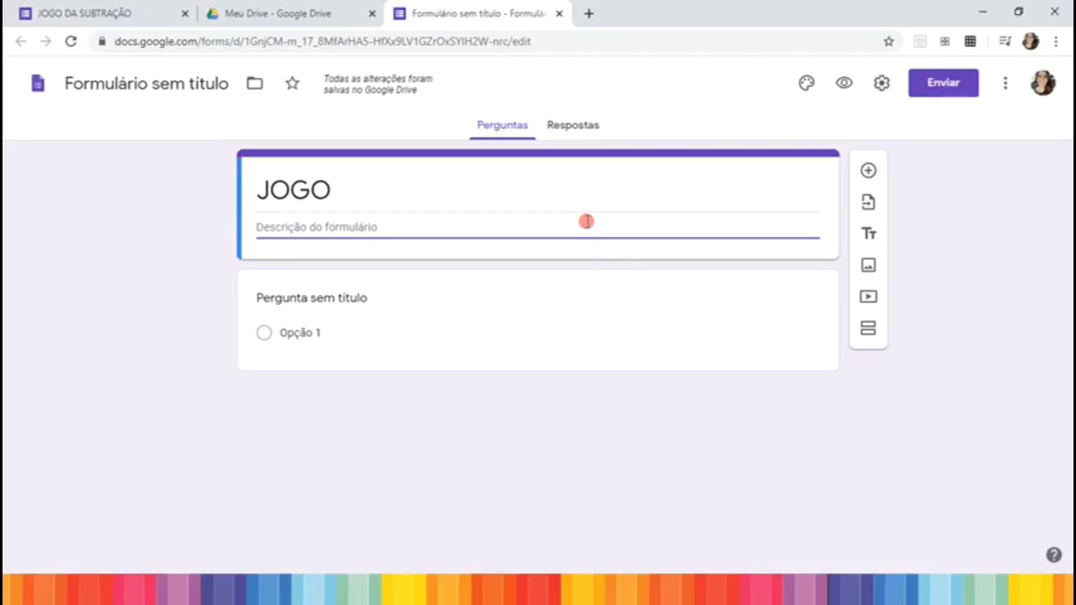
Add a second section below the form header and title it "PERGUNTA 1".
click(870, 330)
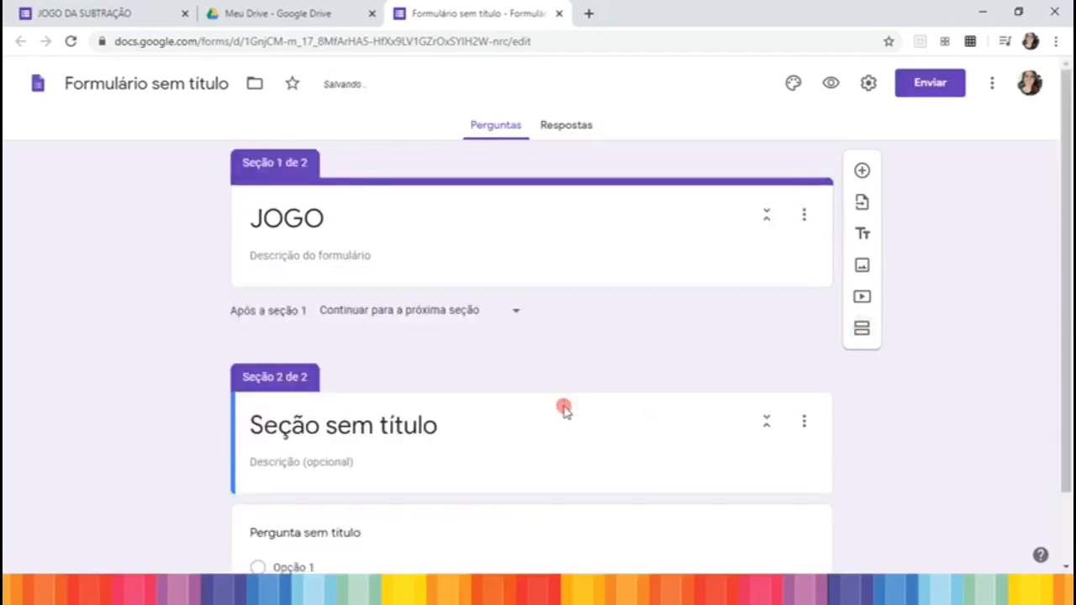
text(P)
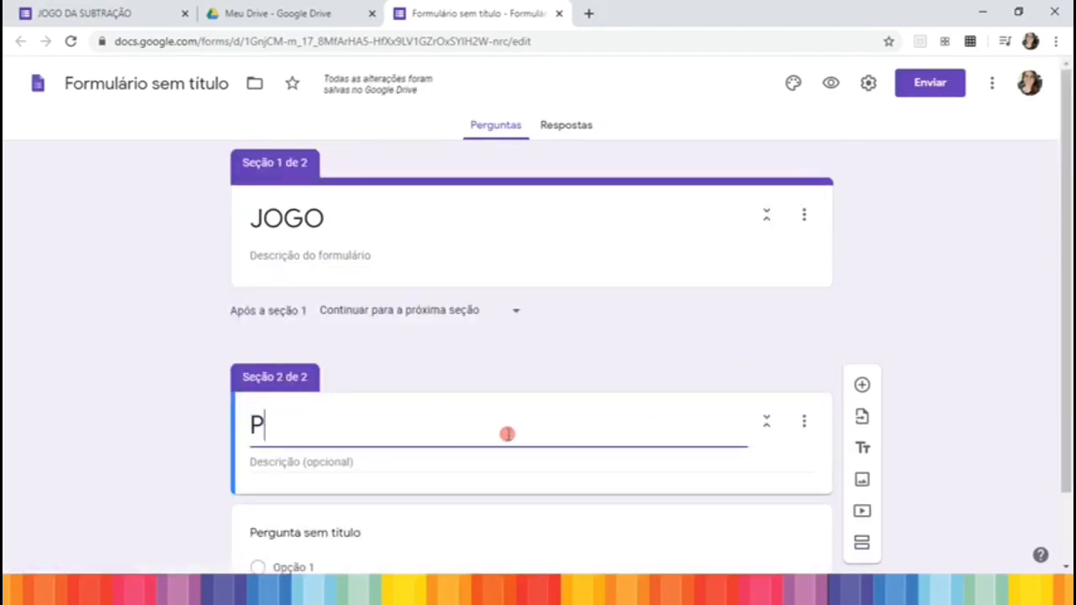
text(ERGUNTA 1)
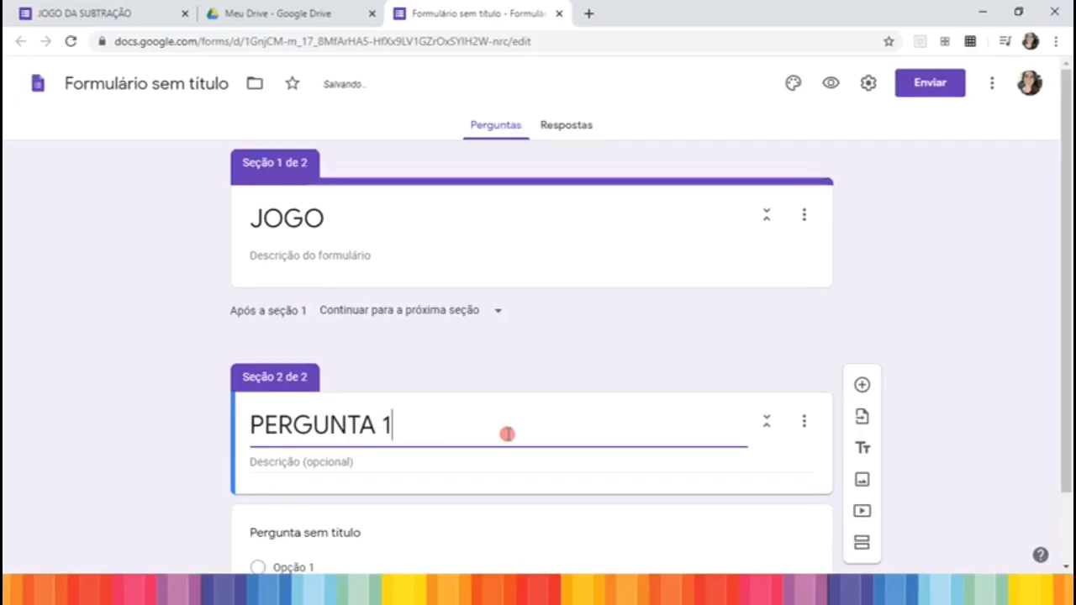
Upload the image "SOMA1 (3)" from the JOGO folder into the multiple-choice question of the PERGUNTA 1 section.
drag(1069, 227, 1069, 330)
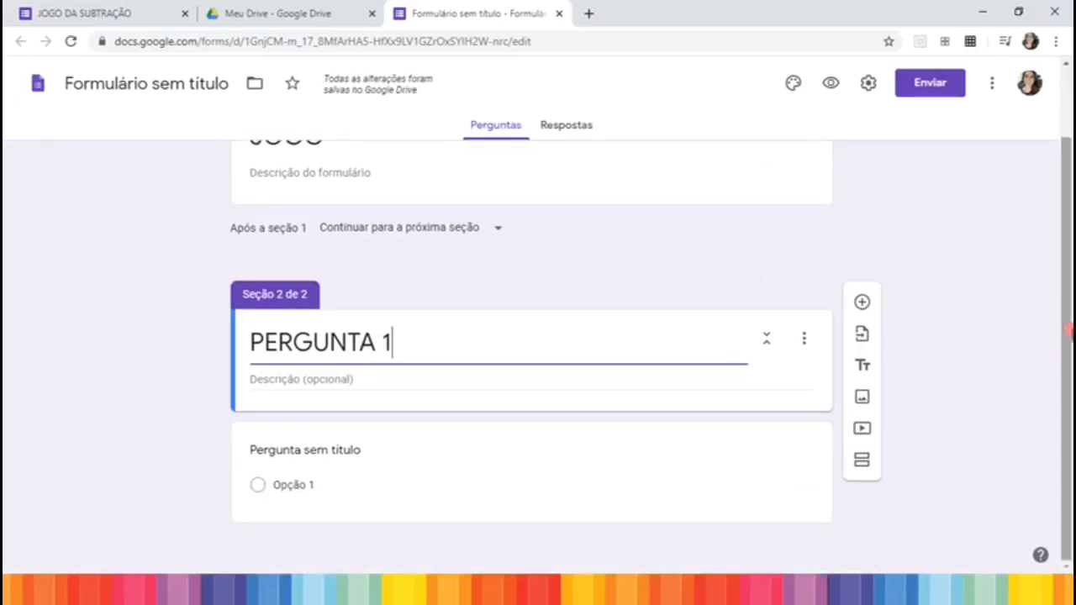
click(560, 474)
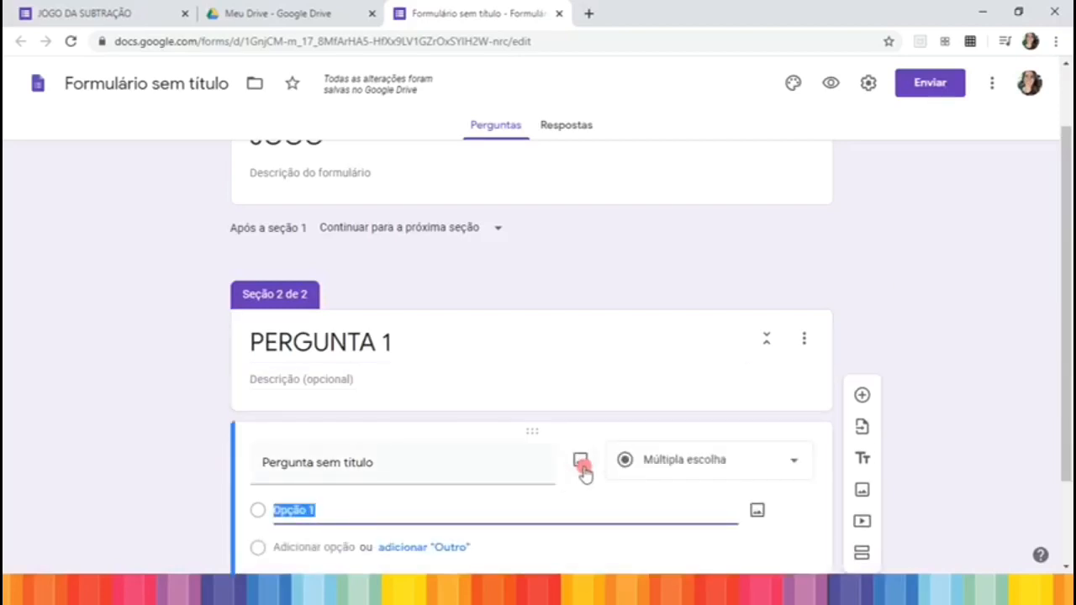
click(582, 466)
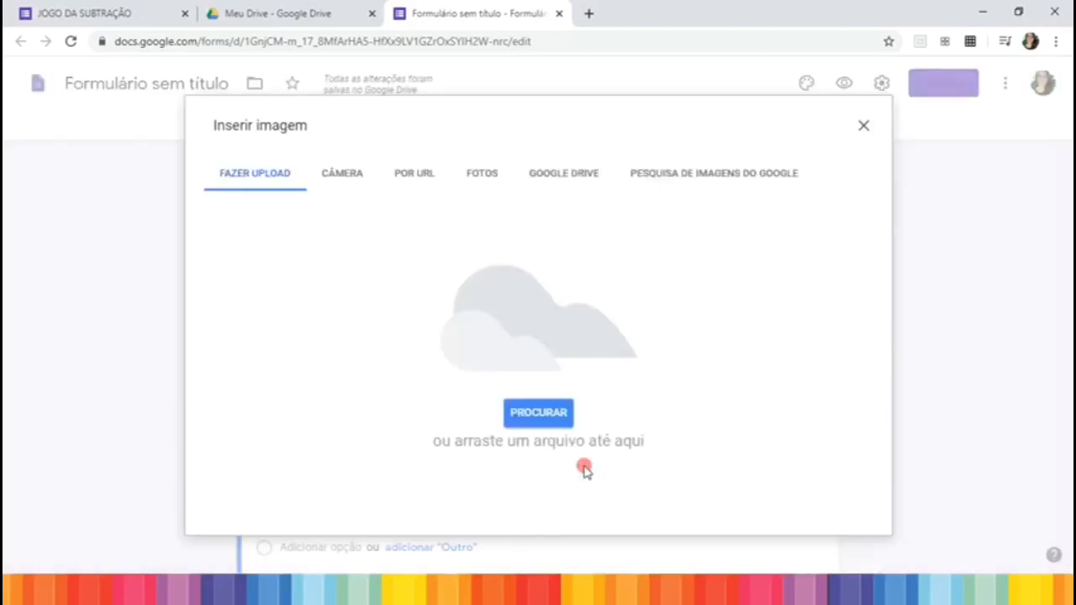
click(548, 409)
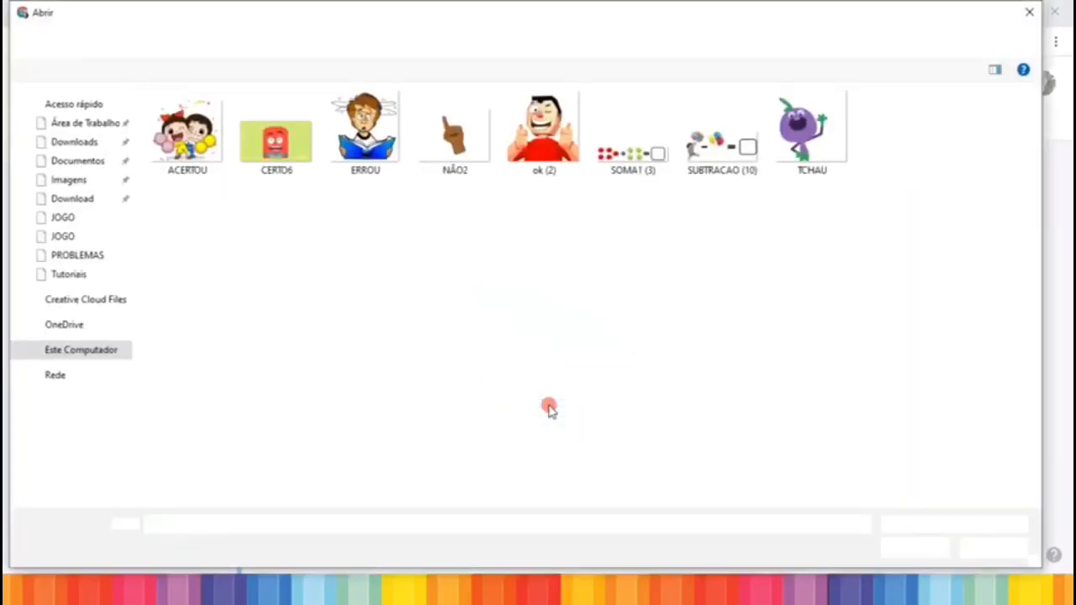
click(636, 148)
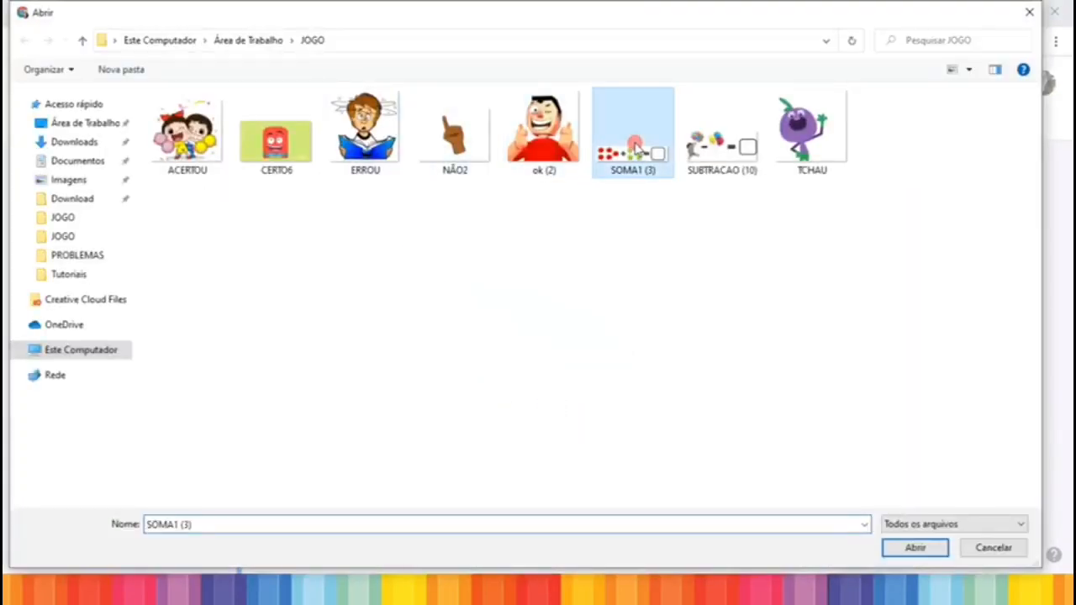
click(912, 546)
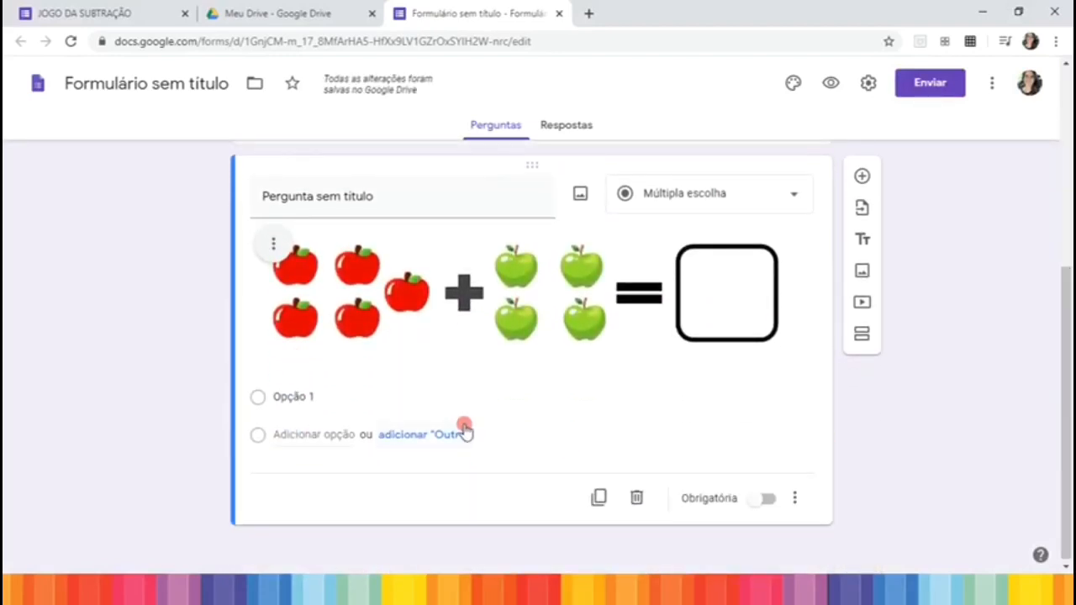
Give the apple addition question four answer options: "CORRETA", "INCORRETA", "ERRADA" and "ERRADA".
click(390, 199)
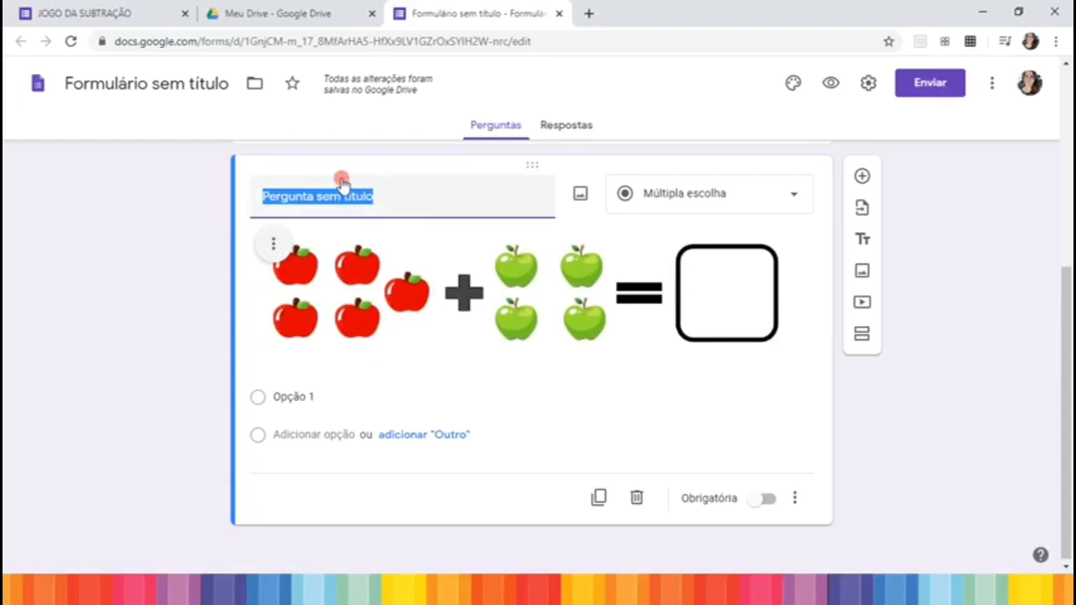
click(318, 395)
text(COR)
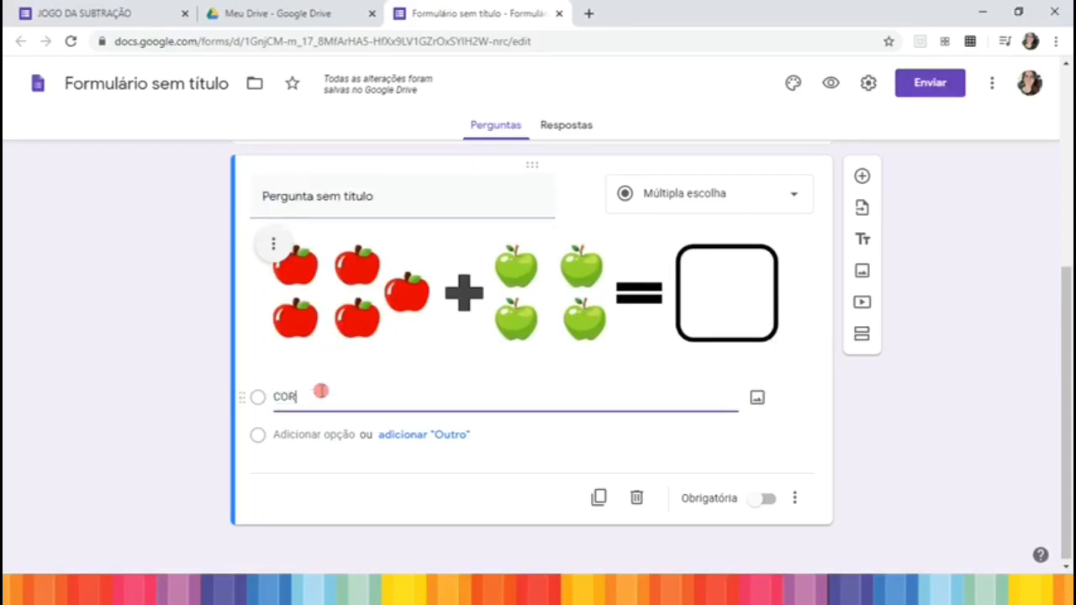
text(RETA)
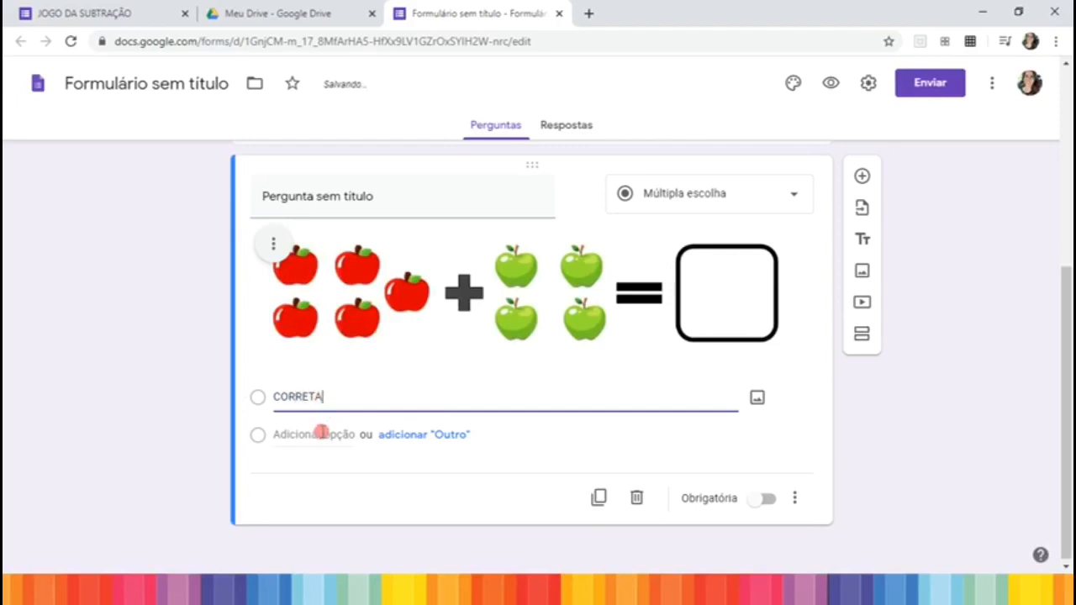
click(320, 434)
text(INCORR)
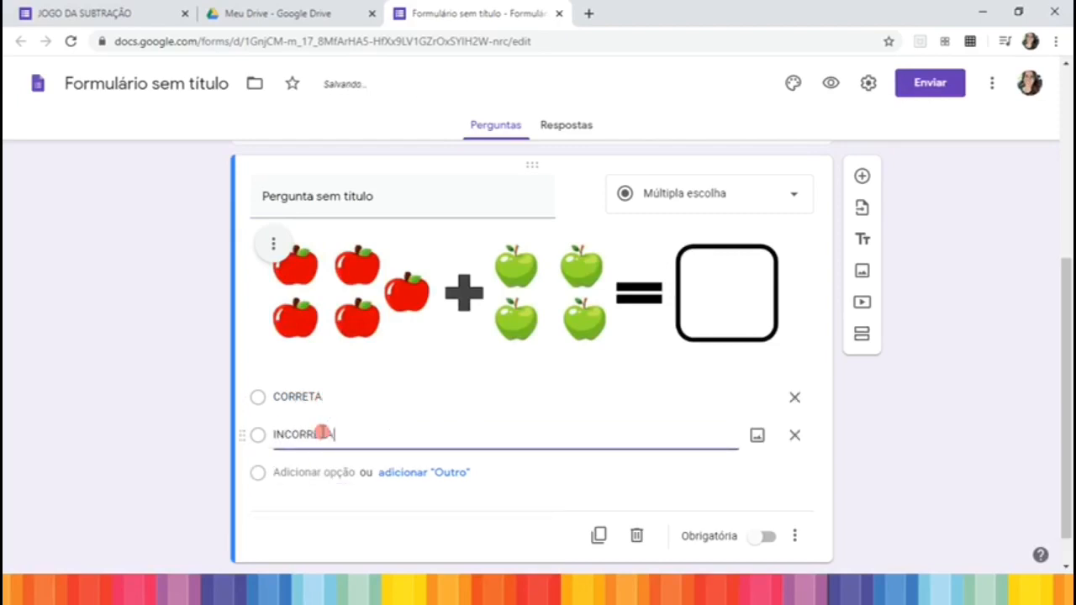
text(ETA)
click(315, 476)
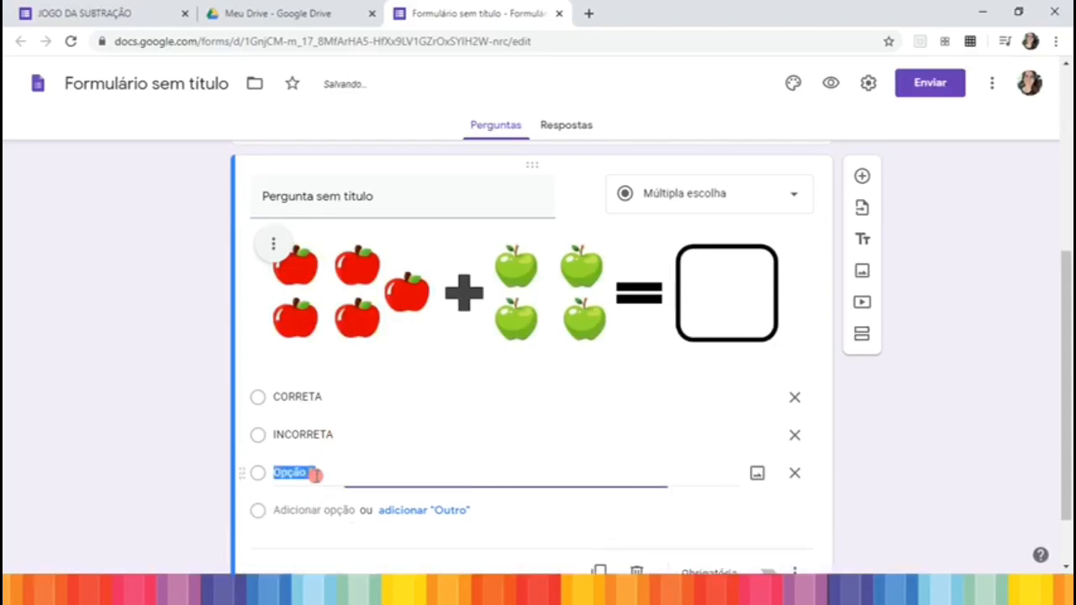
text(ERRADA)
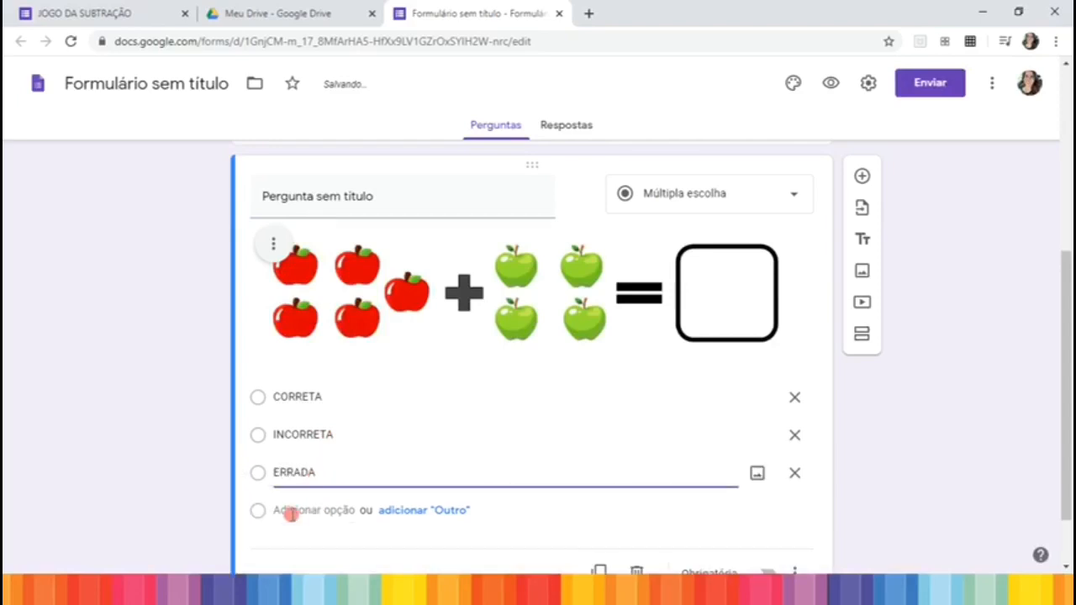
click(296, 511)
text(ERRADA)
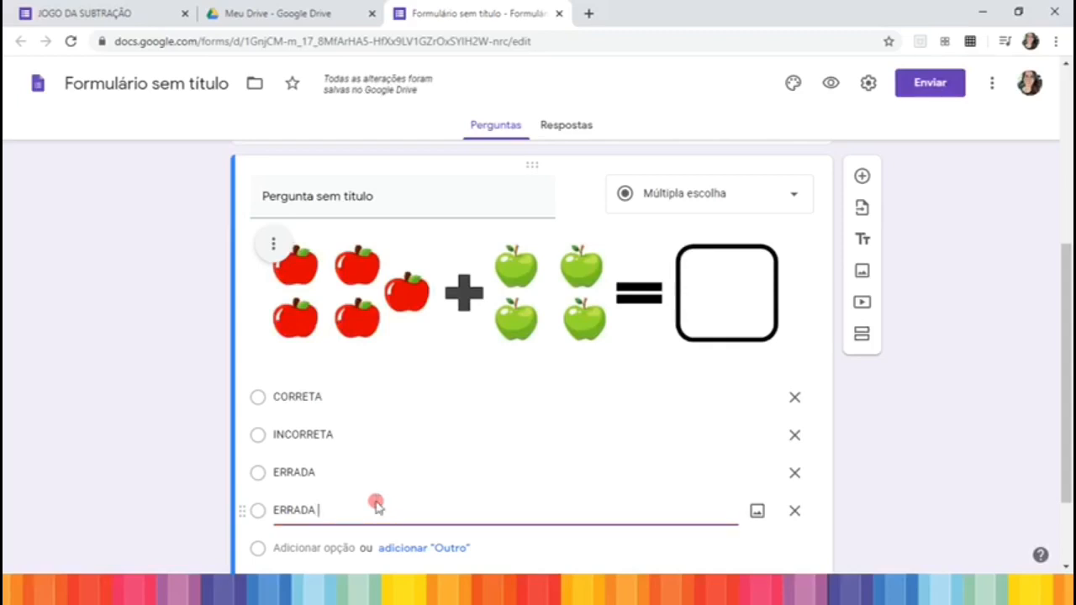
click(950, 441)
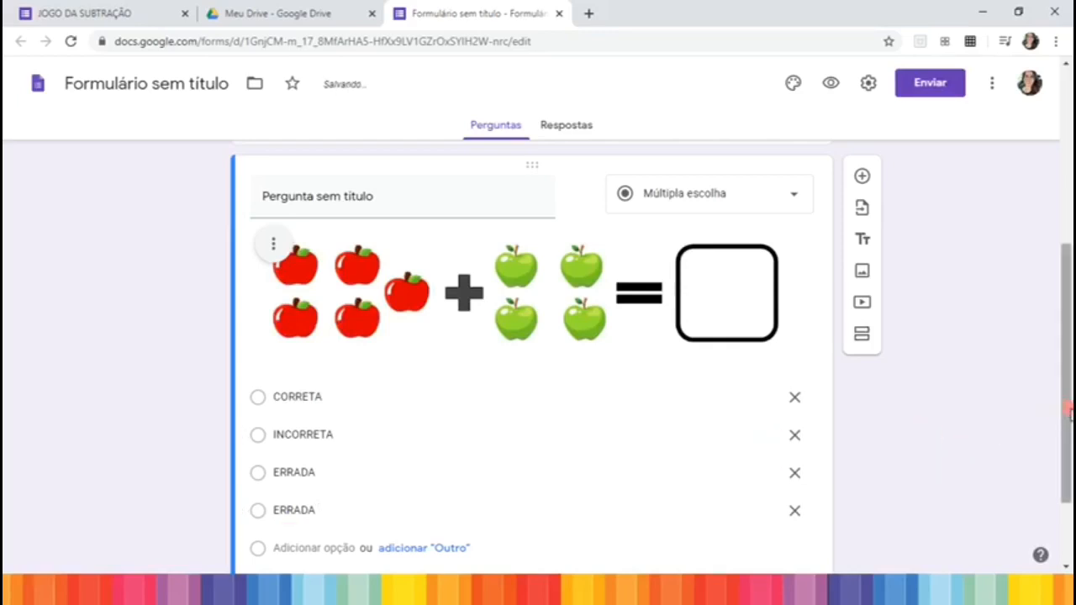
Add a third section after the apple addition question and title it "PARABÉNS".
drag(1070, 410, 1068, 432)
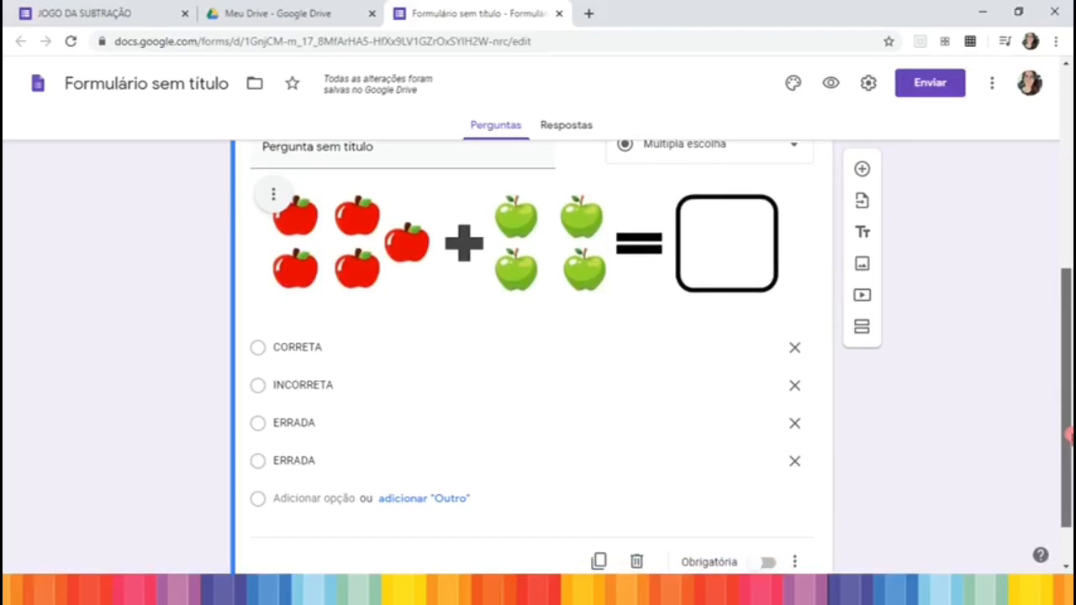
click(864, 331)
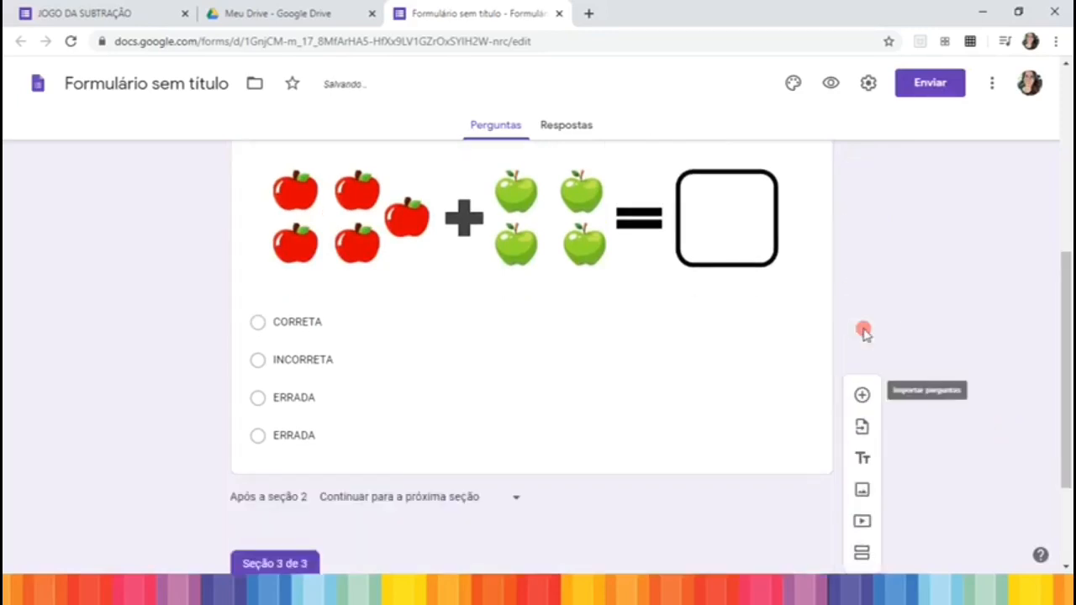
drag(1069, 329, 1069, 439)
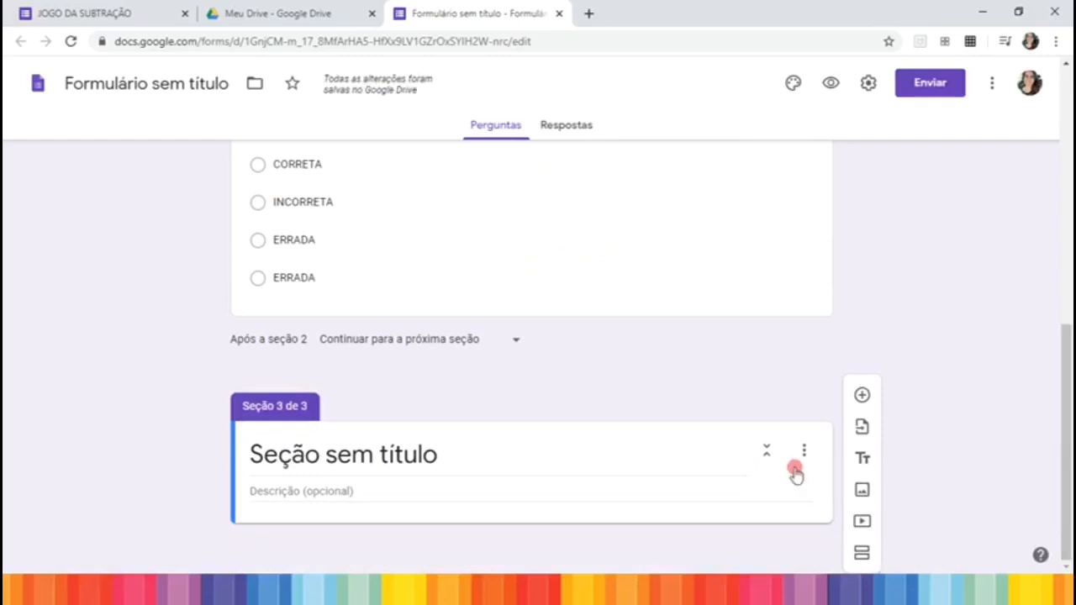
click(695, 453)
text(PARABÉNS)
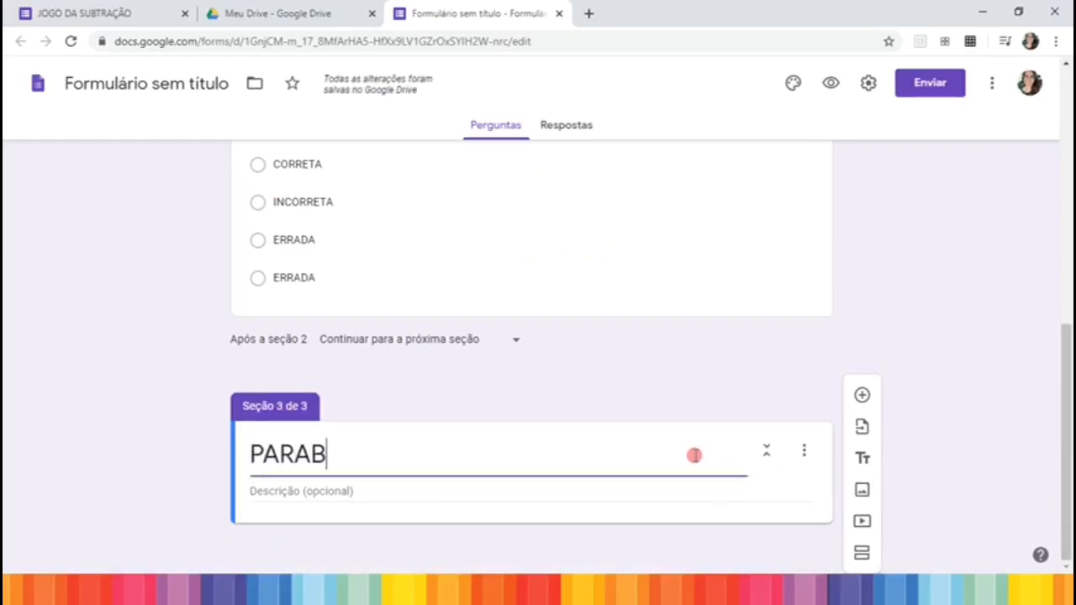
click(664, 494)
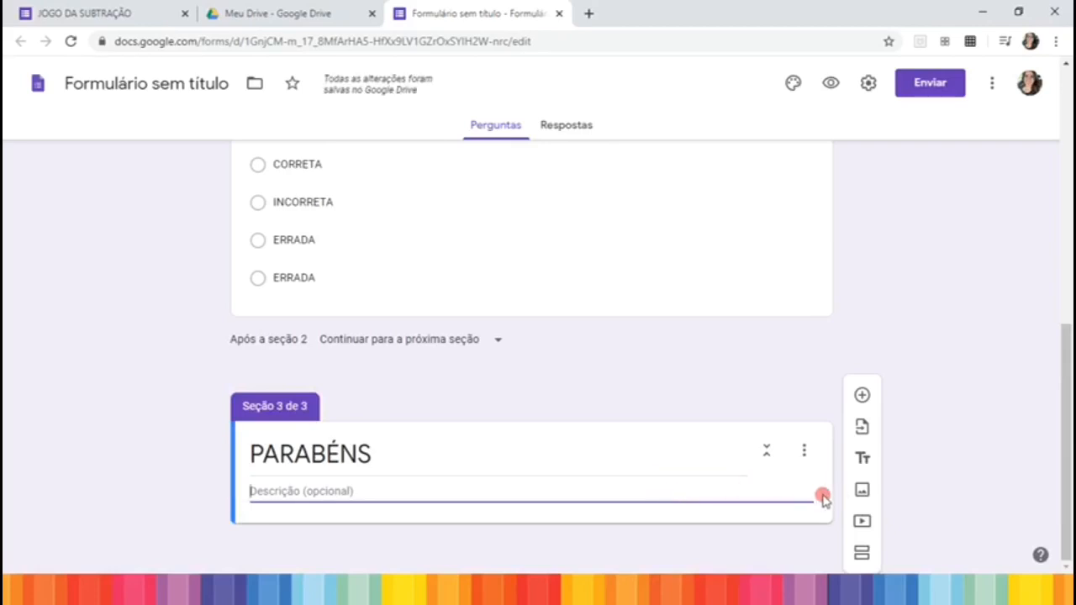
Upload the image "ACERTOU" from the JOGO folder as an image item in the PARABÉNS section.
click(864, 493)
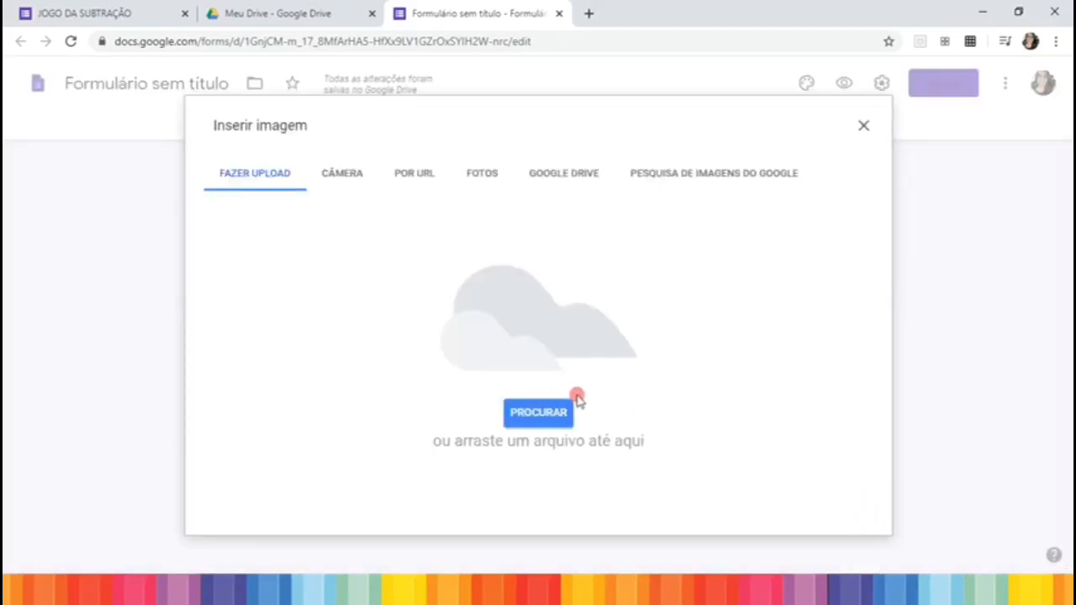
click(546, 411)
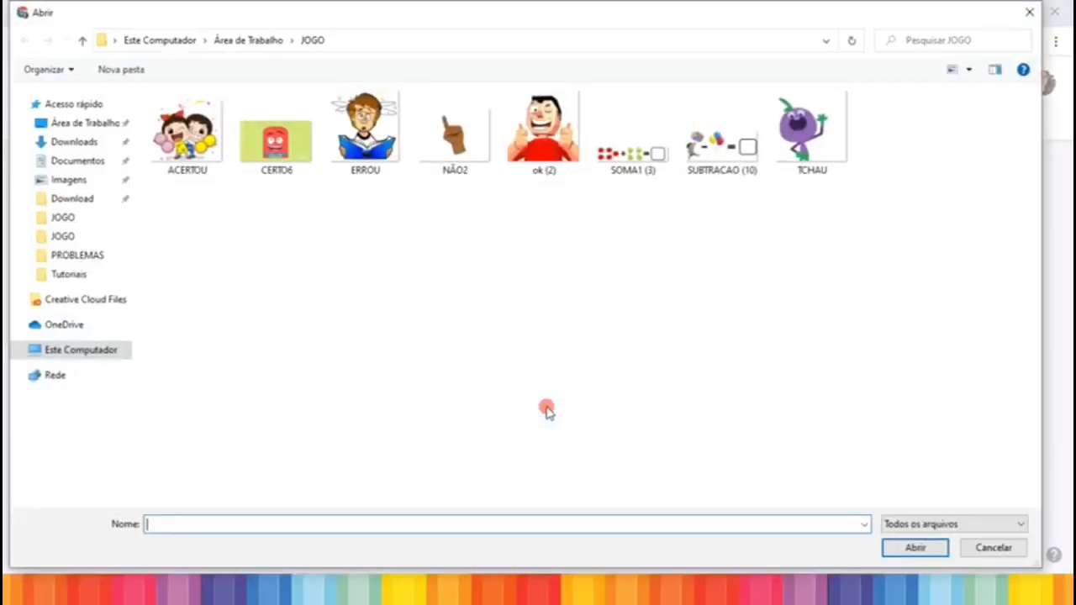
click(209, 157)
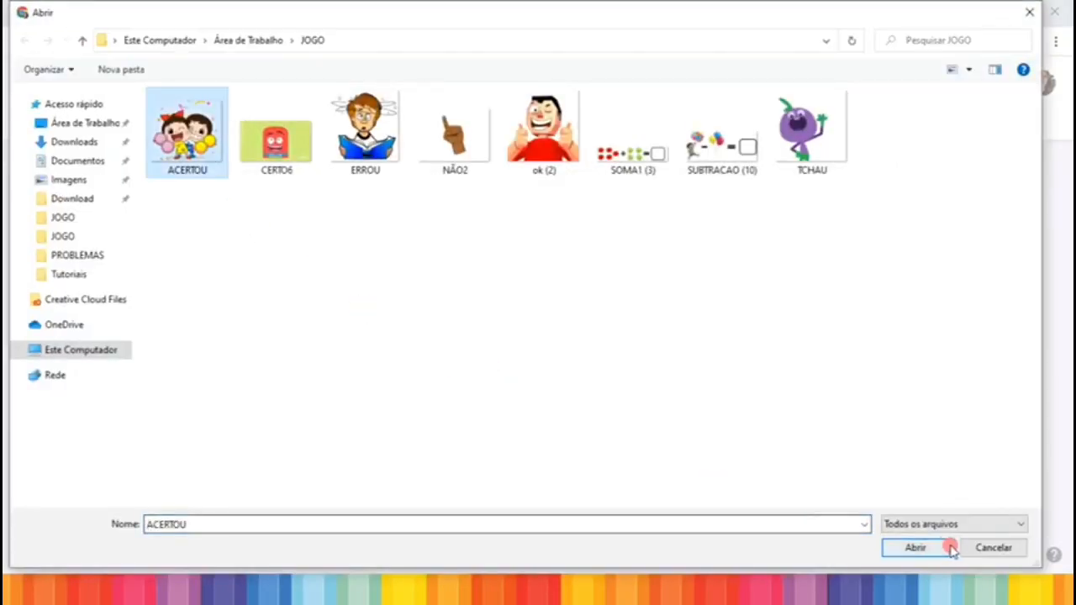
click(923, 548)
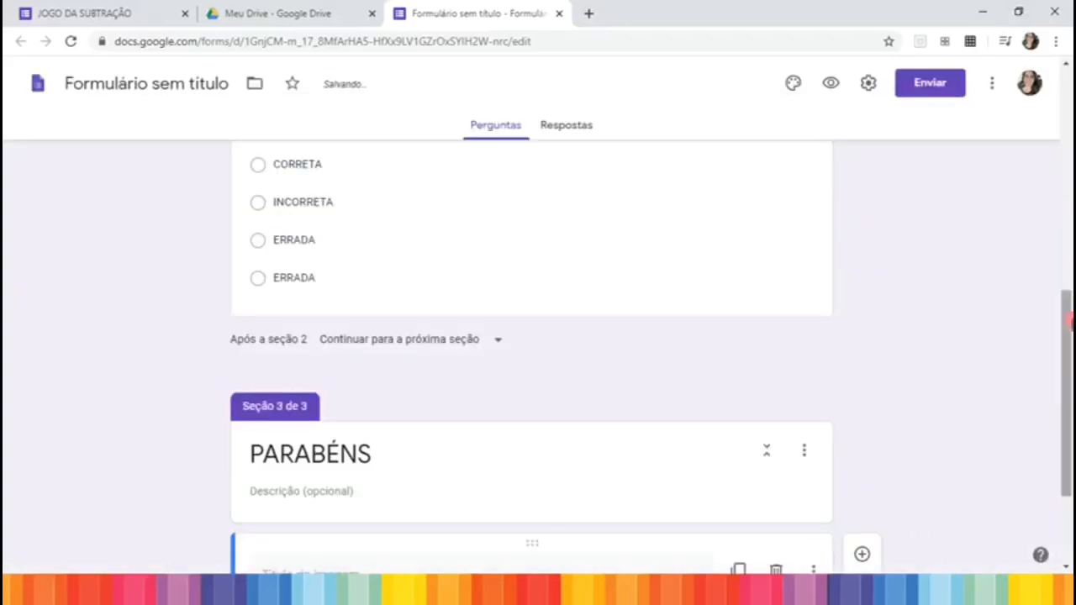
Add a fourth section after the PARABÉNS cheerleader image and title it "TENTE NOVAMENTE!".
drag(1068, 366, 1068, 482)
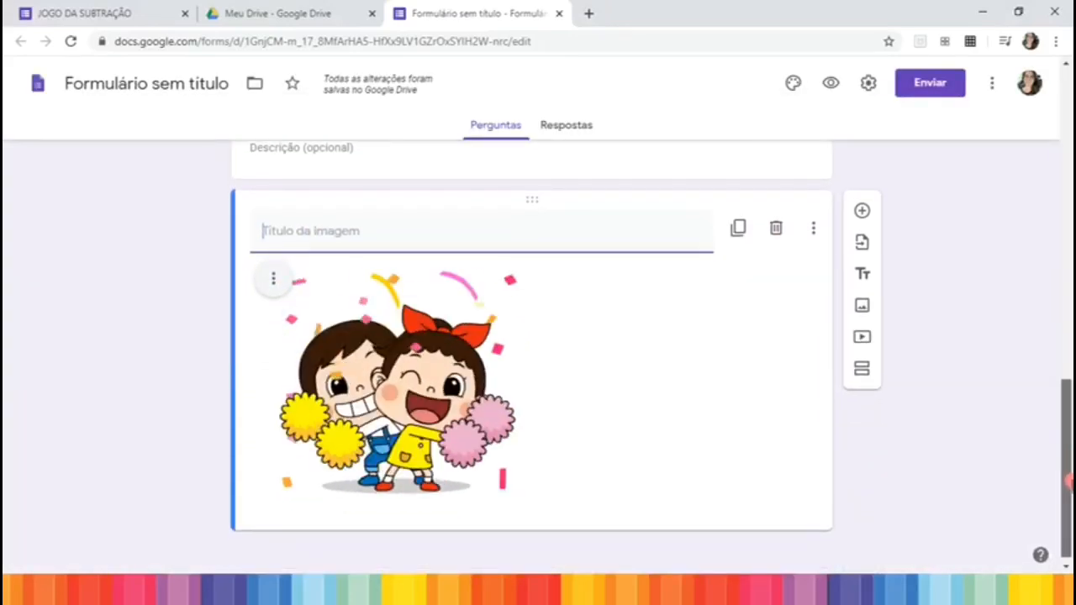
click(863, 372)
drag(1067, 437, 1068, 504)
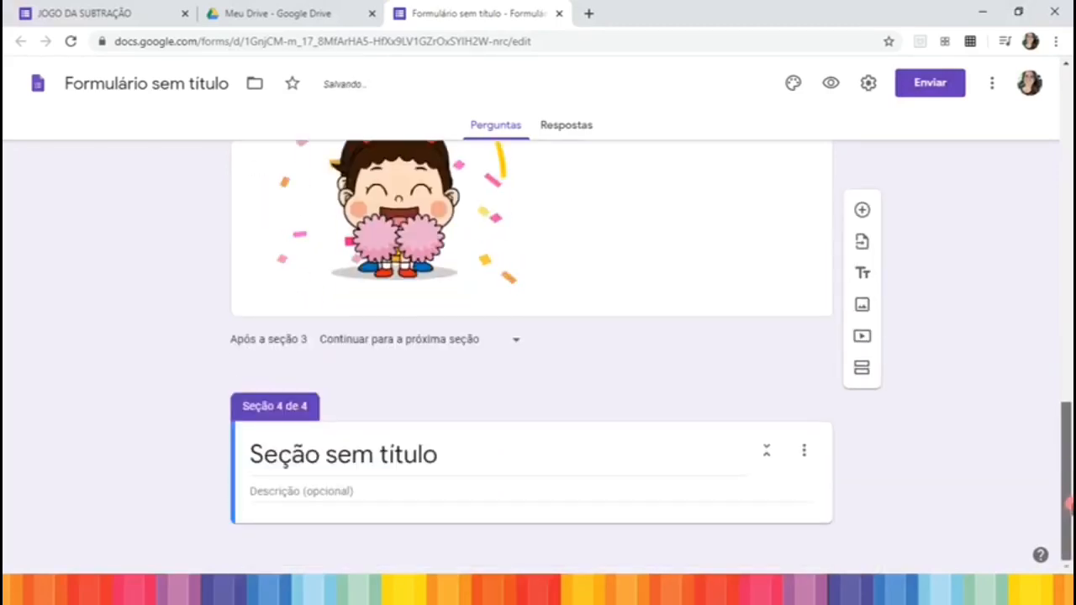
click(602, 451)
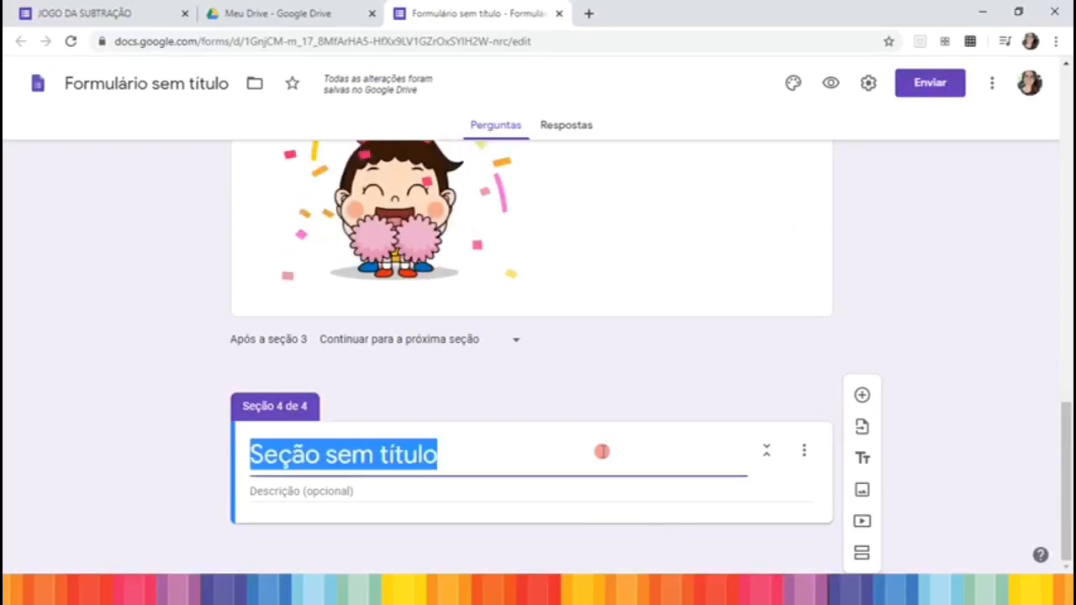
text(TENTE NOVAM)
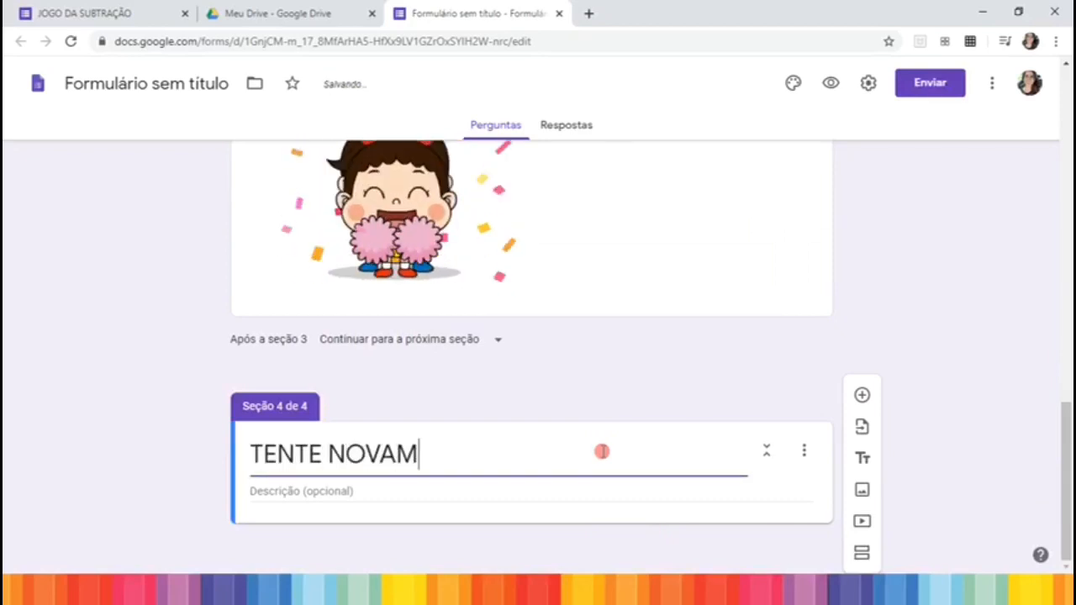
text(ENTE!)
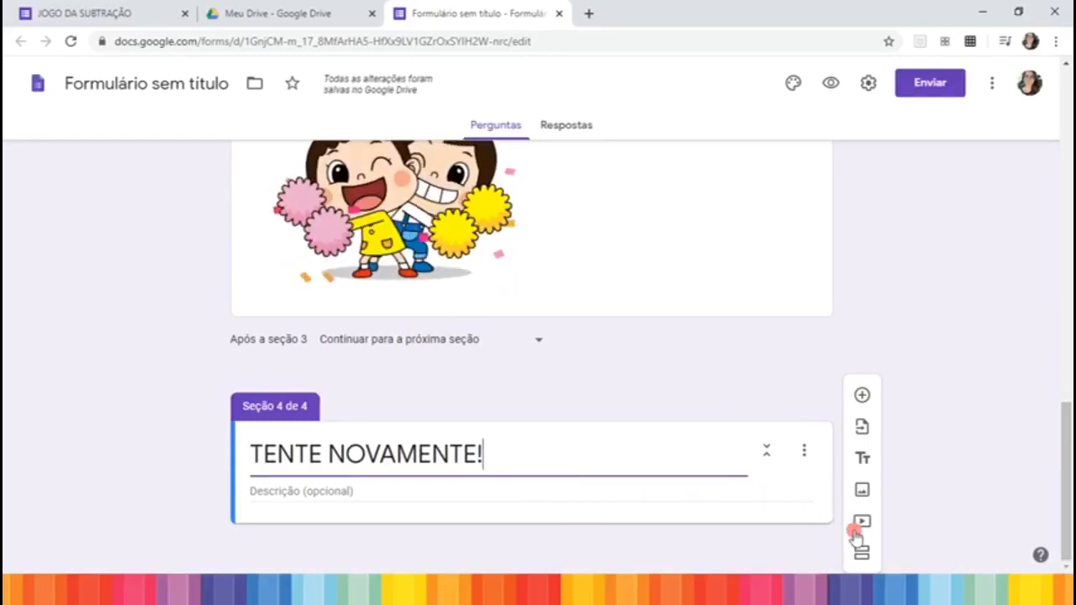
Upload the image "NÃO2" from the JOGO folder as an image item in the fourth section, TENTE NOVAMENTE!
click(863, 490)
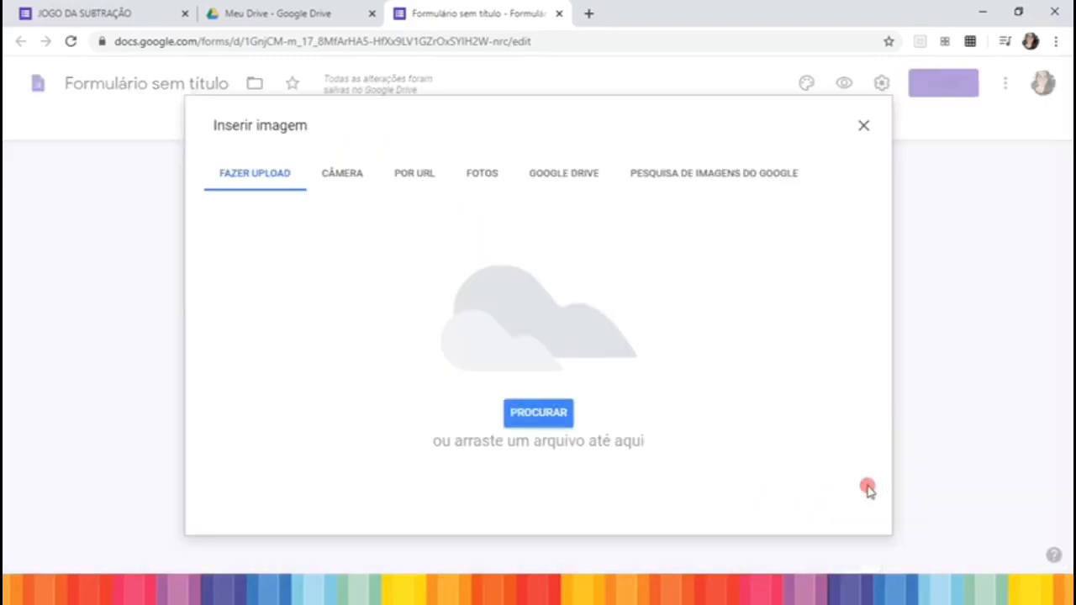
click(555, 414)
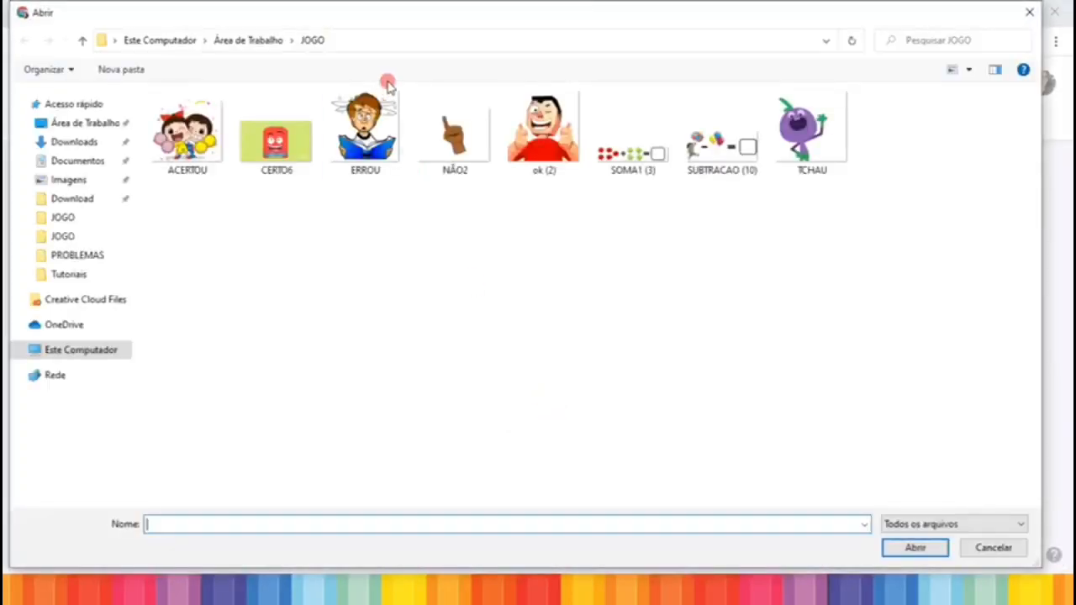
click(458, 146)
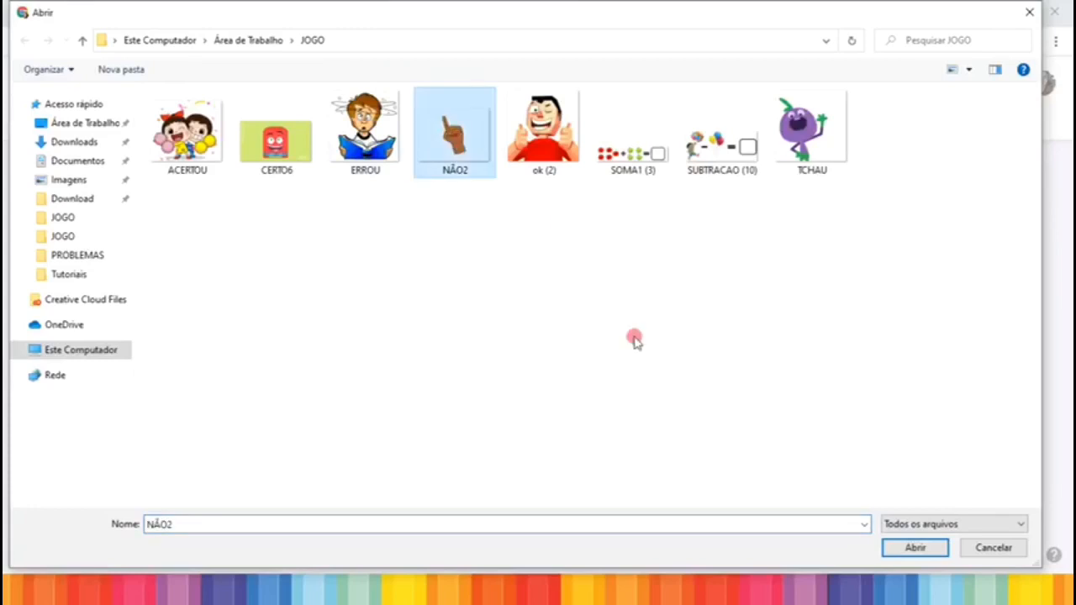
click(907, 547)
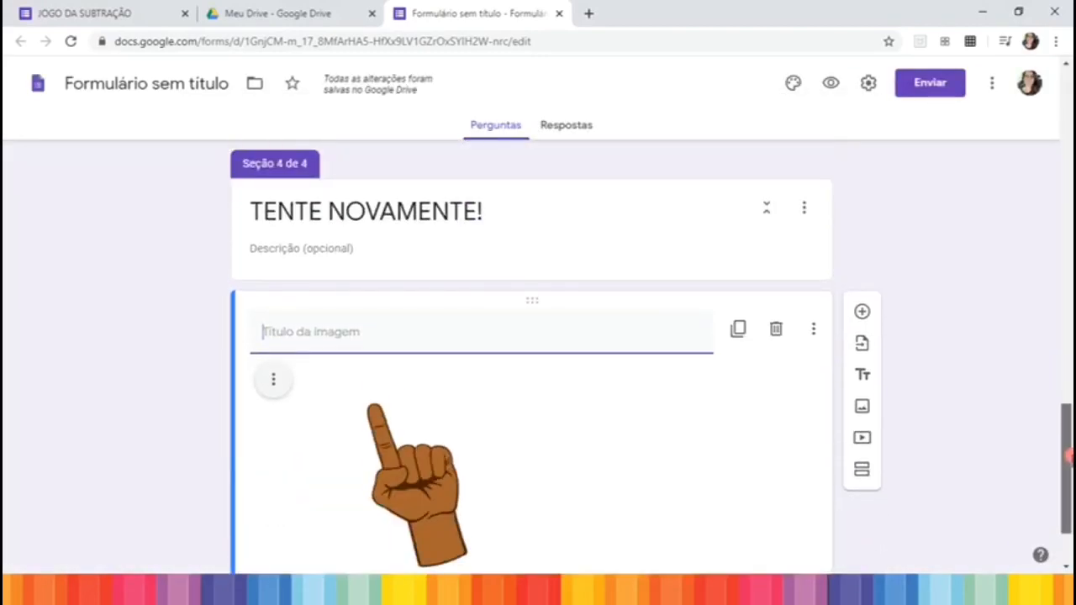
Add a fifth section after the pointing-finger image and title it "PERGUNTA 2".
scroll(538, 362, up, 10)
drag(1069, 286, 1068, 475)
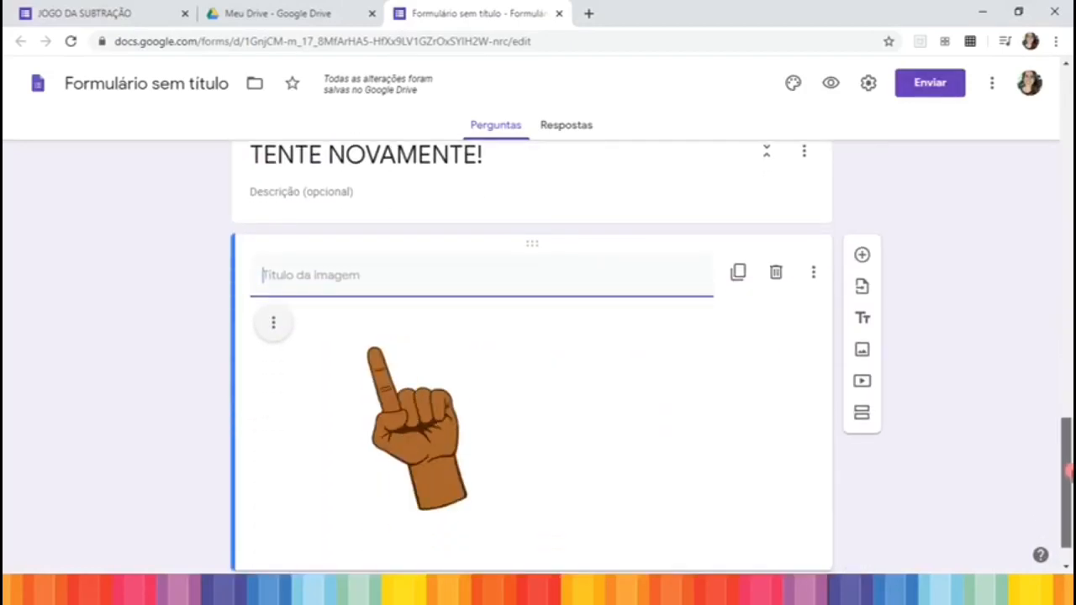
click(863, 417)
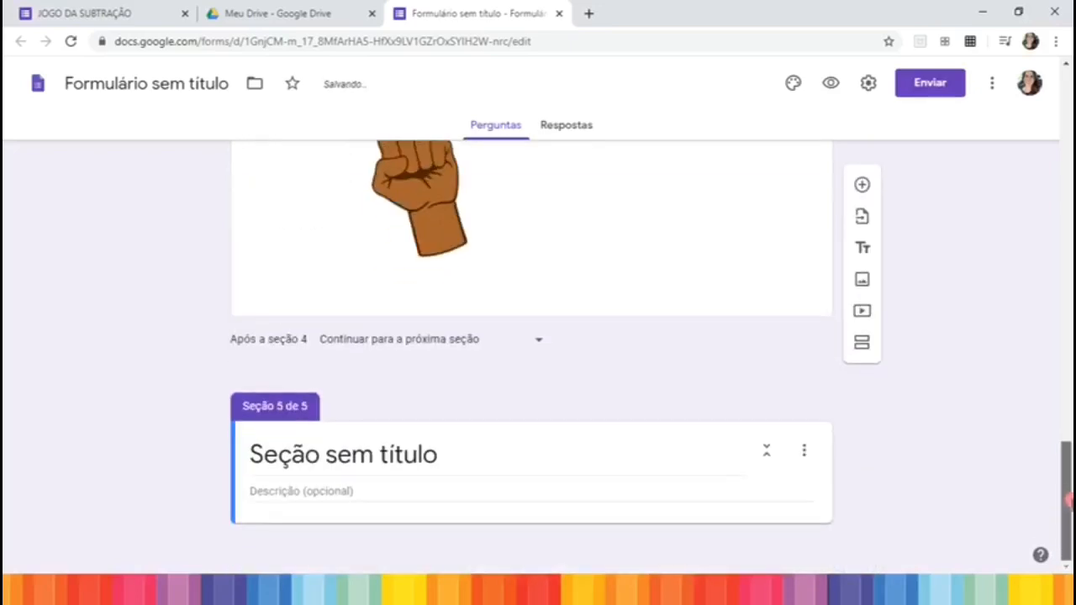
click(529, 456)
text(PERGUNTA 2)
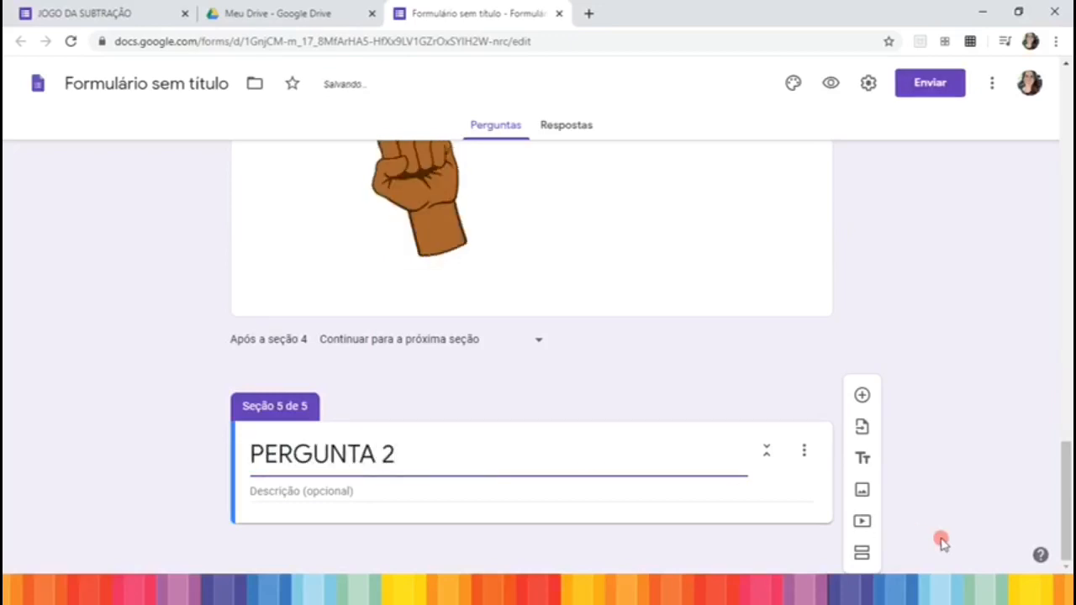
Add a multiple-choice question to the PERGUNTA 2 section and upload the image "SUBTRACAO (10)" from the JOGO folder into it.
click(862, 395)
drag(1069, 455, 1069, 507)
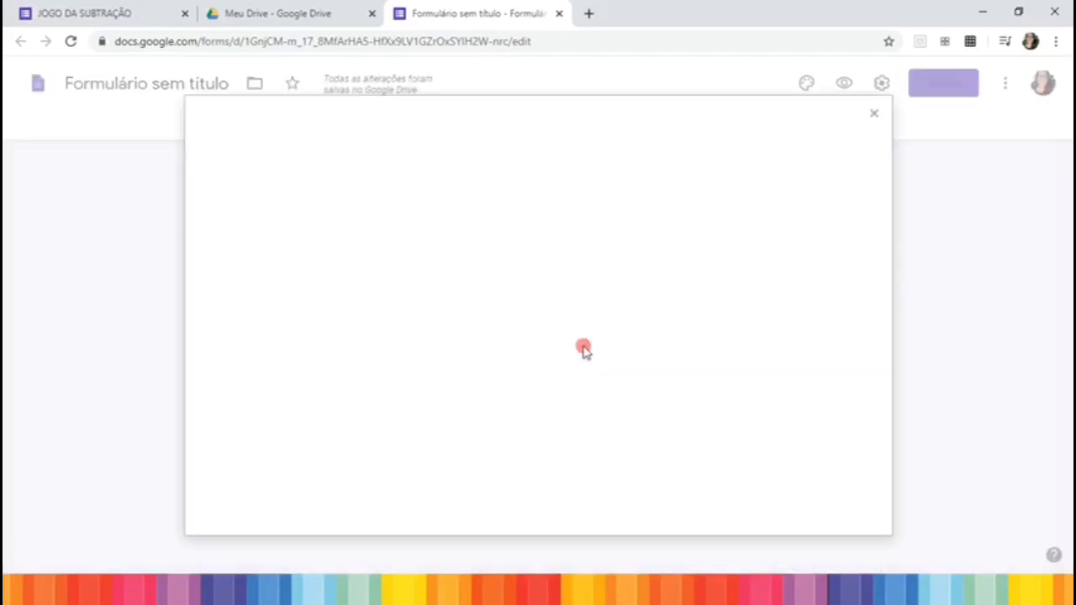
click(553, 418)
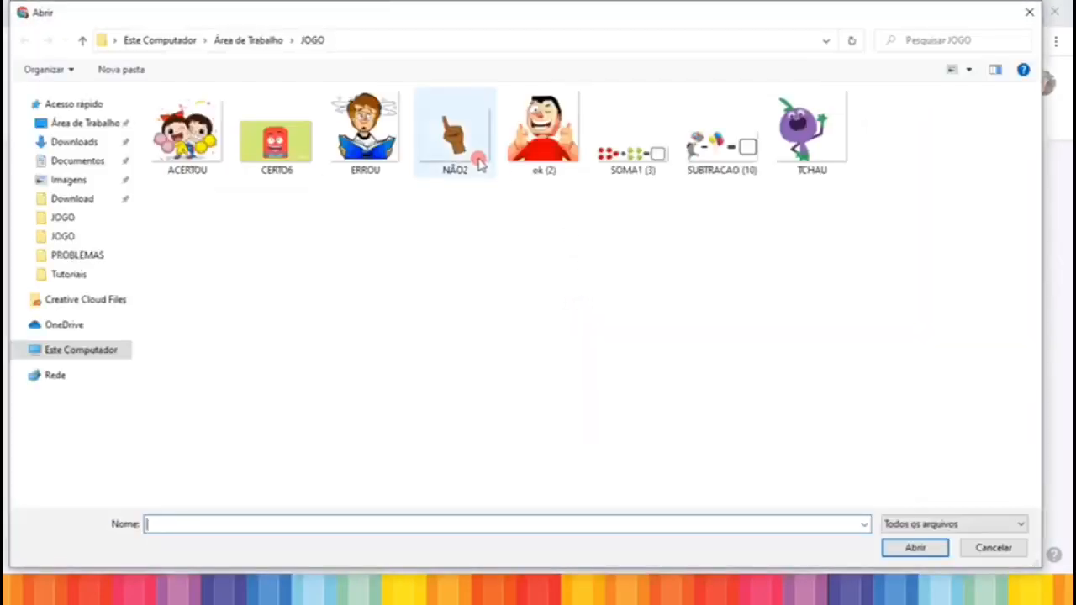
click(703, 168)
click(914, 547)
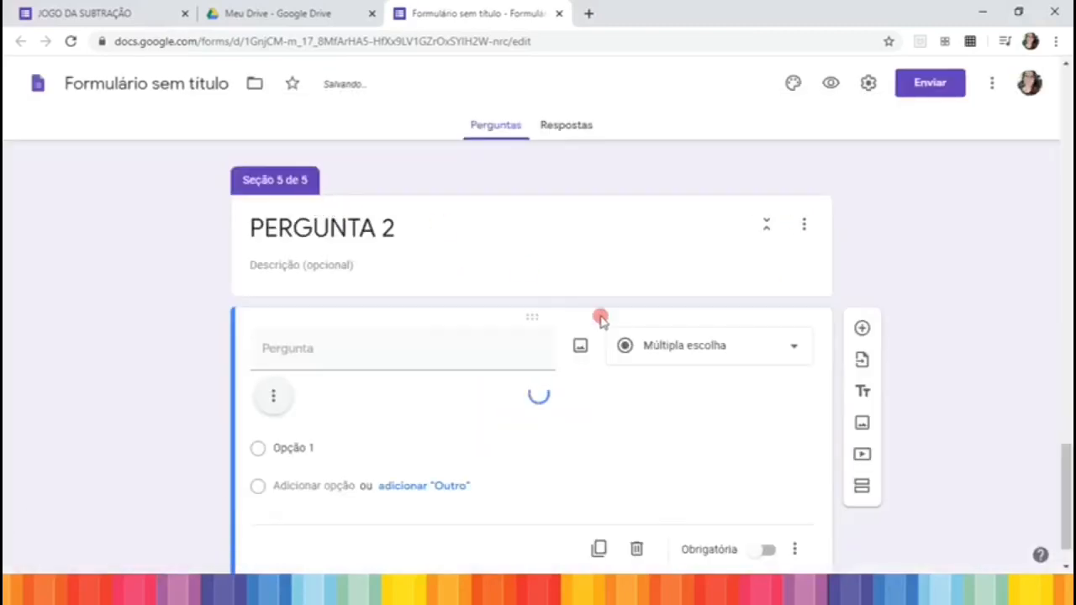
Give the balloon subtraction question three answer options: "ERRADA", "CORRETA" and "INCORRETA".
scroll(538, 328, down, 3)
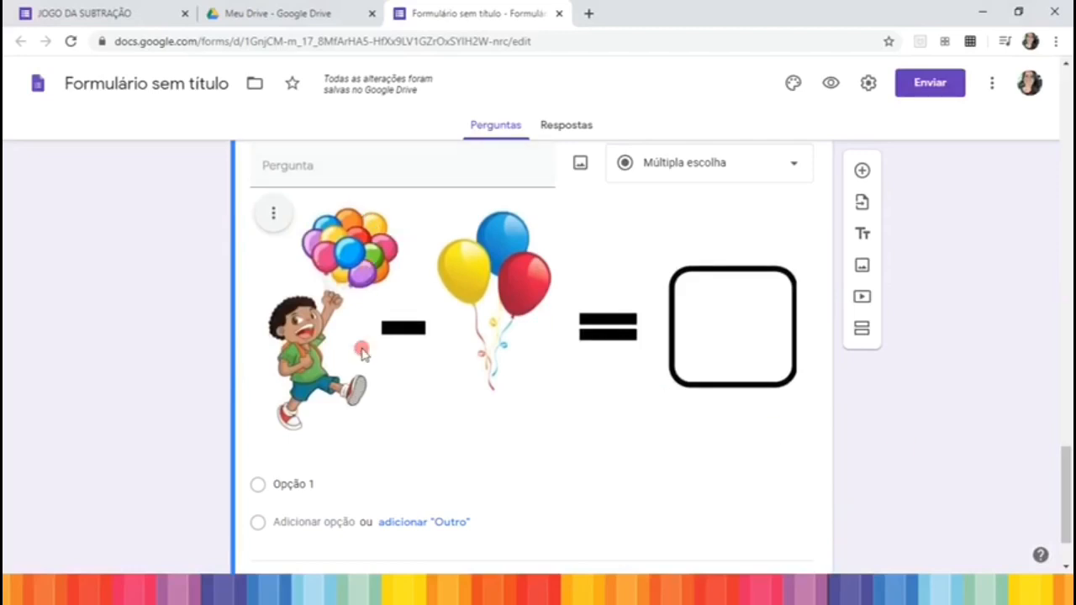
click(339, 479)
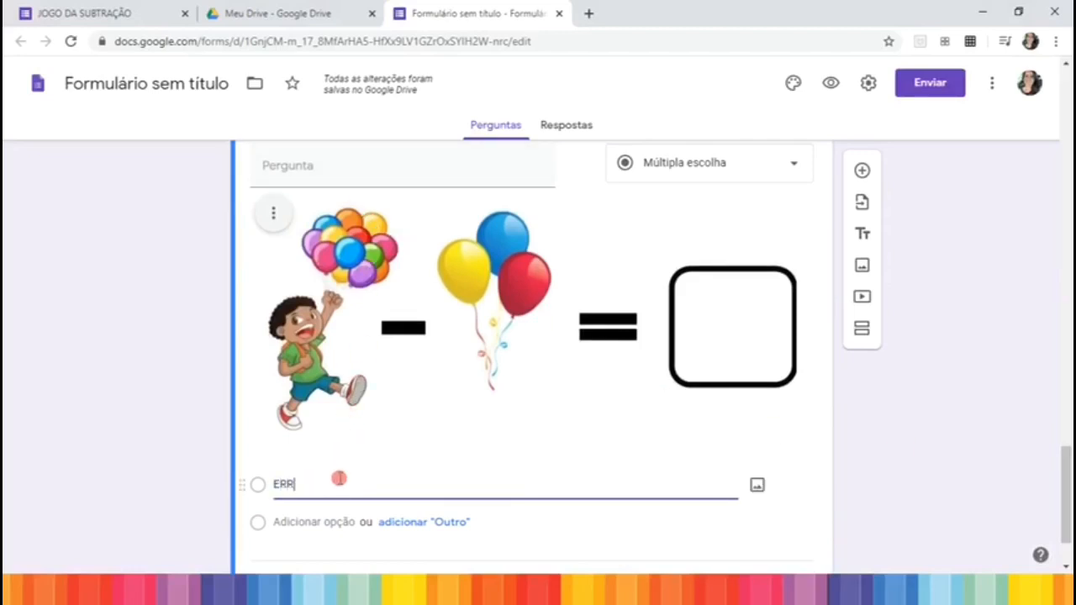
text(ERRADA)
key(Return)
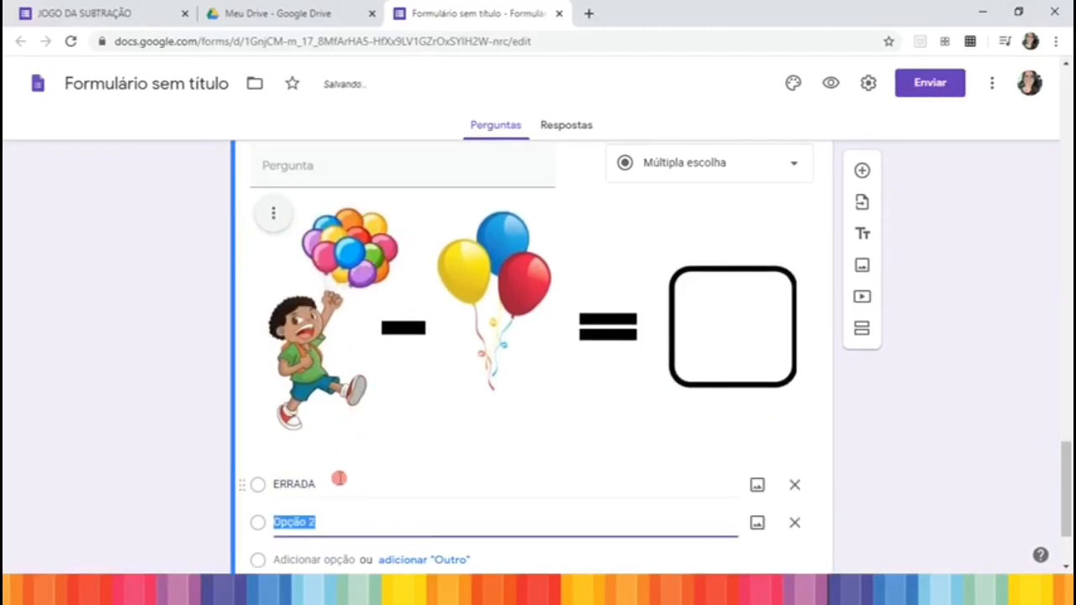
text(CORRETA)
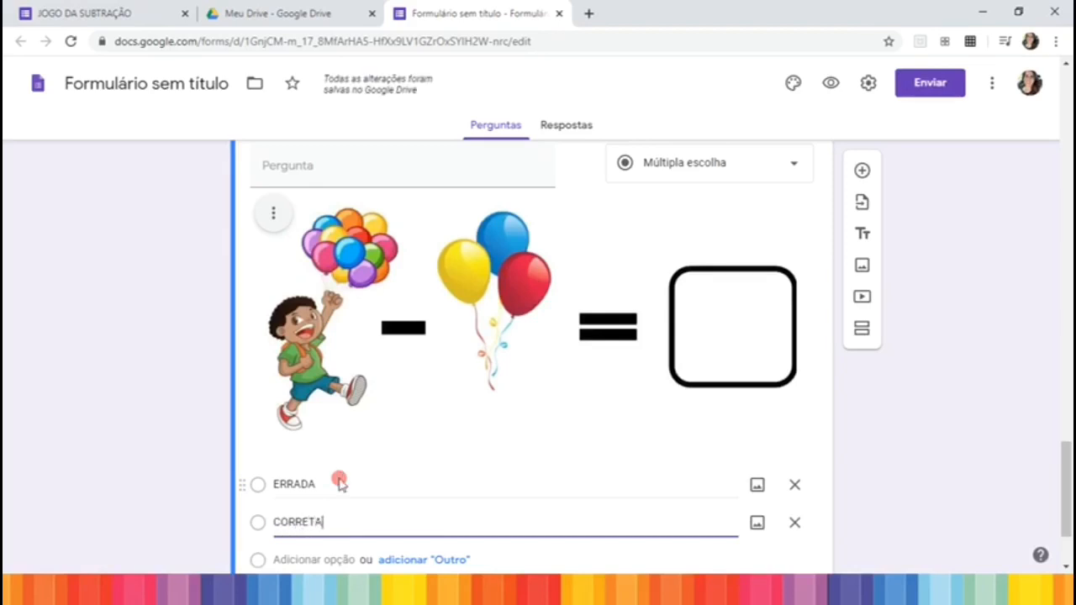
key(Return)
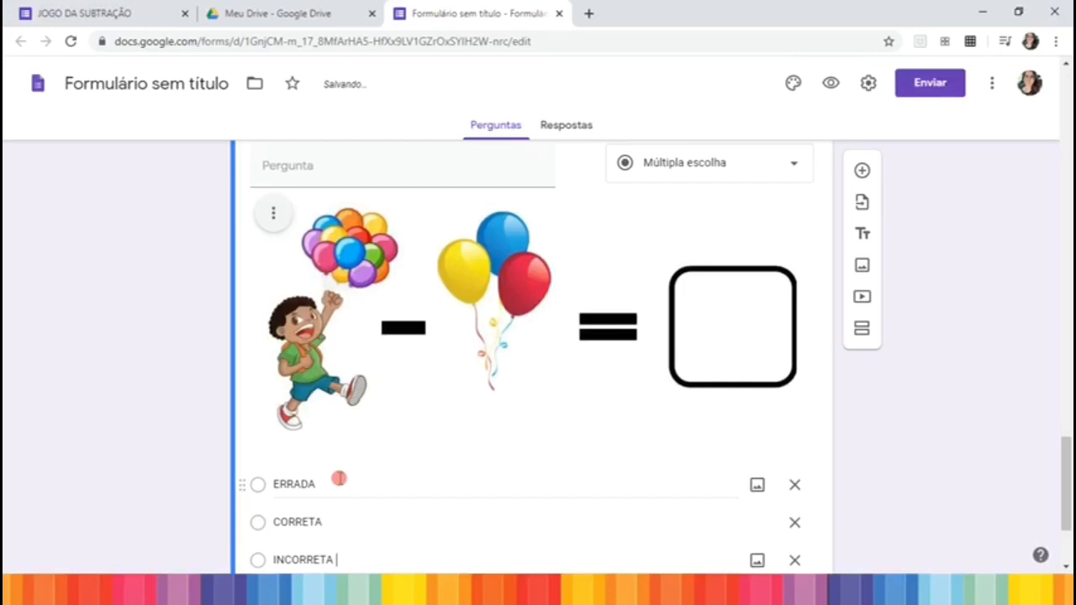
Add a sixth section after the balloon subtraction question and title it "PARABÉNS!".
scroll(988, 483, down, 3)
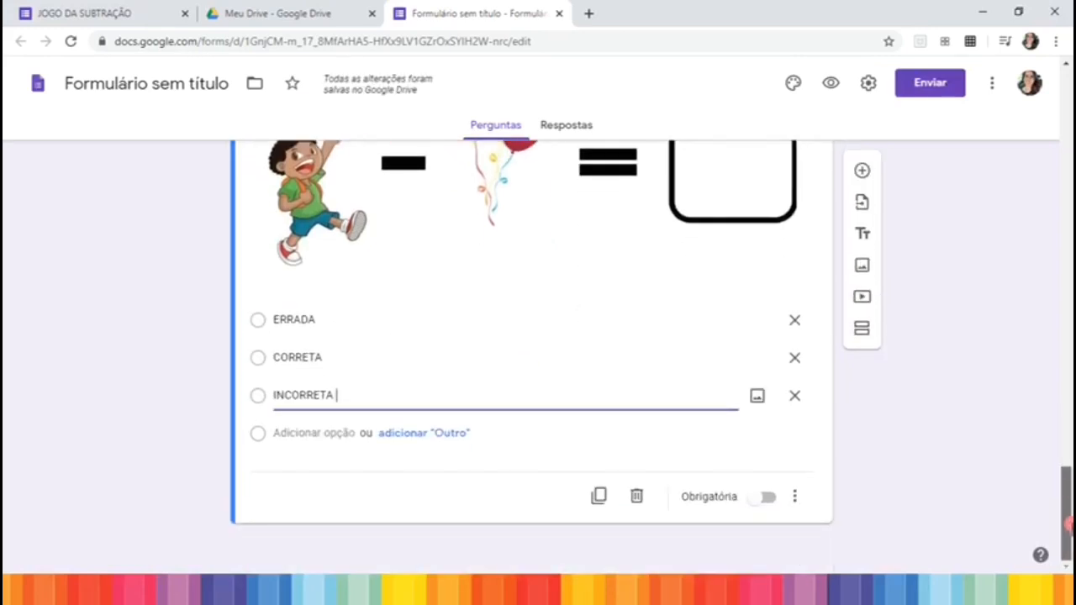
click(862, 333)
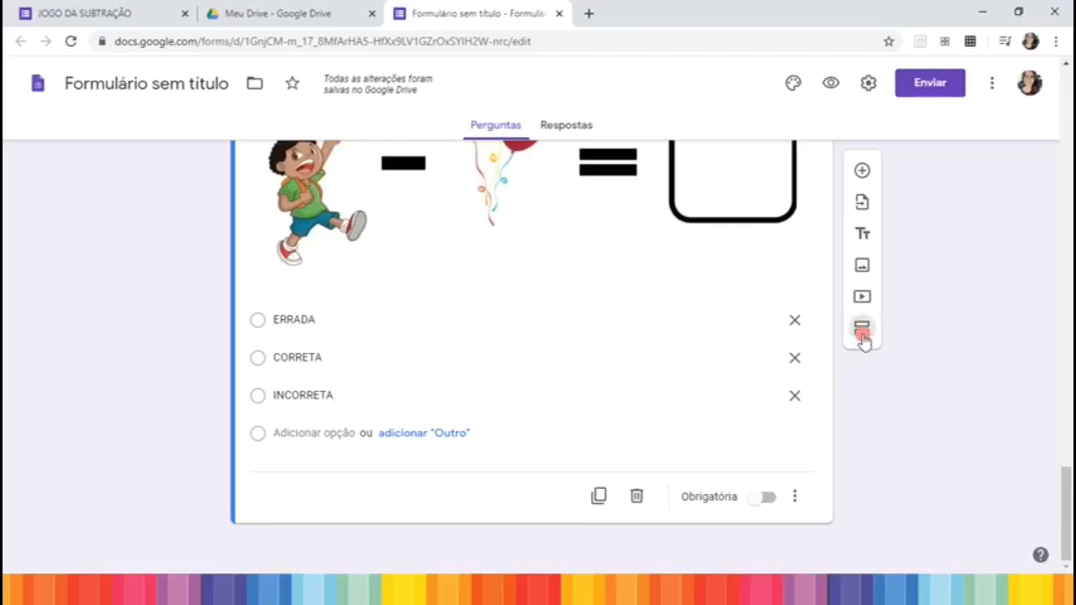
scroll(1049, 458, down, 1)
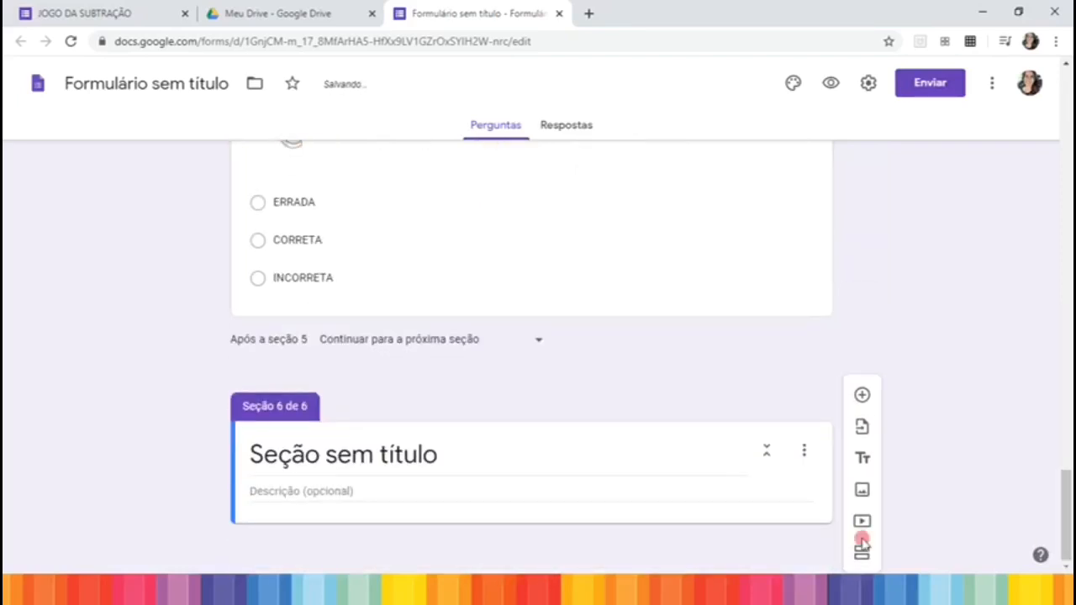
click(544, 452)
text(PARABÉNS!)
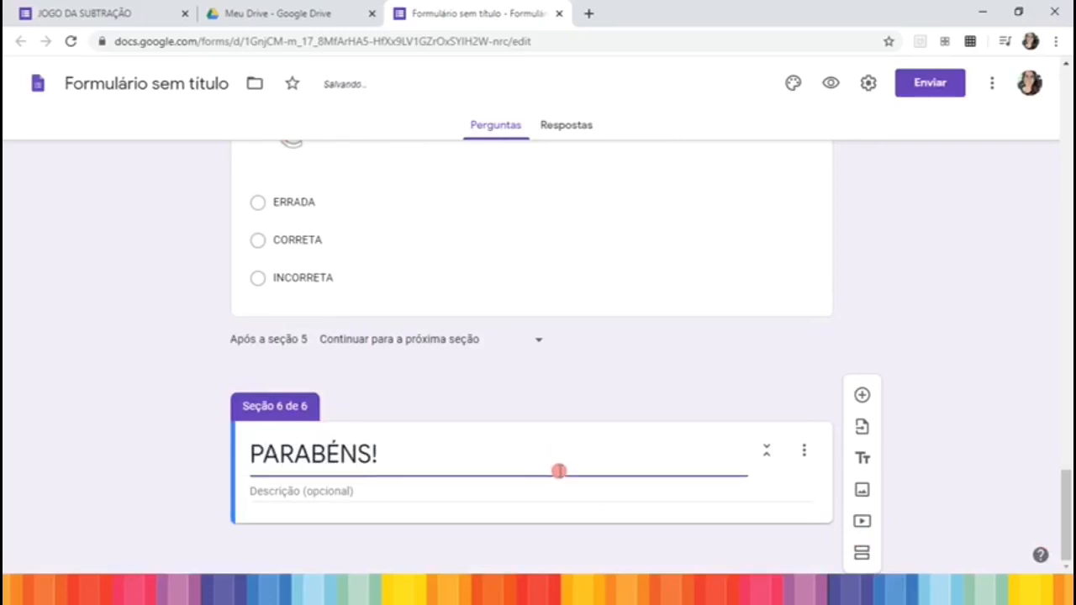
Upload the image "CERTO6" from the JOGO folder as an image item in the sixth section, PARABÉNS!
click(862, 492)
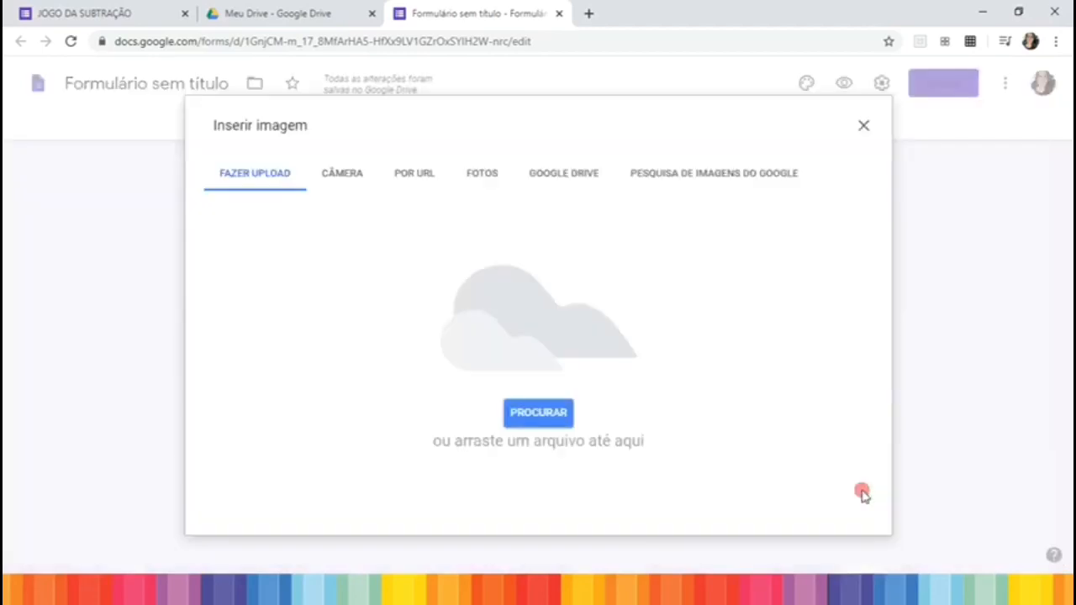
click(538, 411)
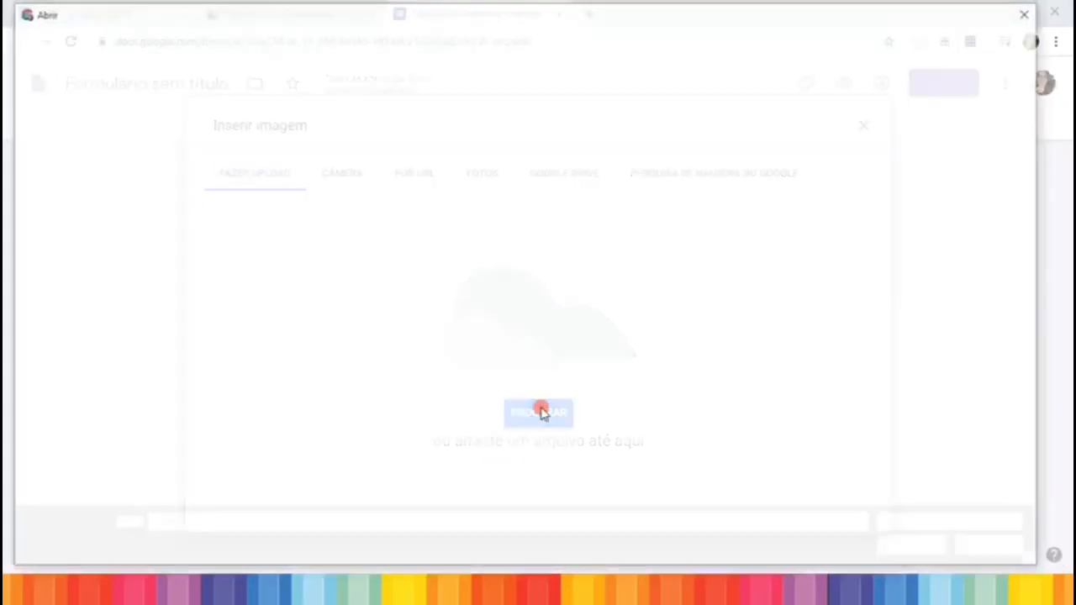
click(296, 148)
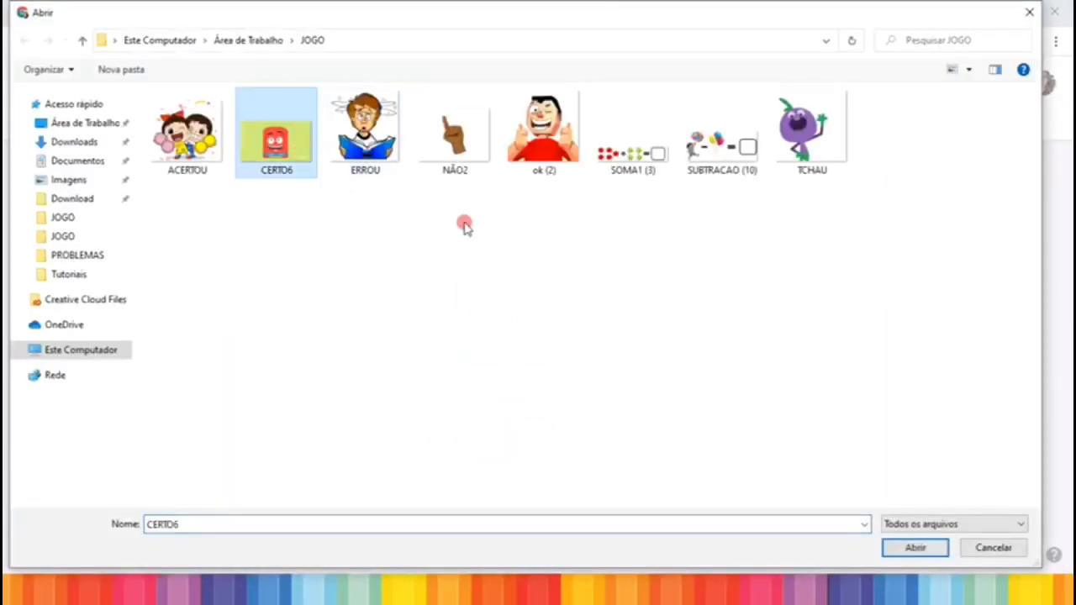
click(912, 547)
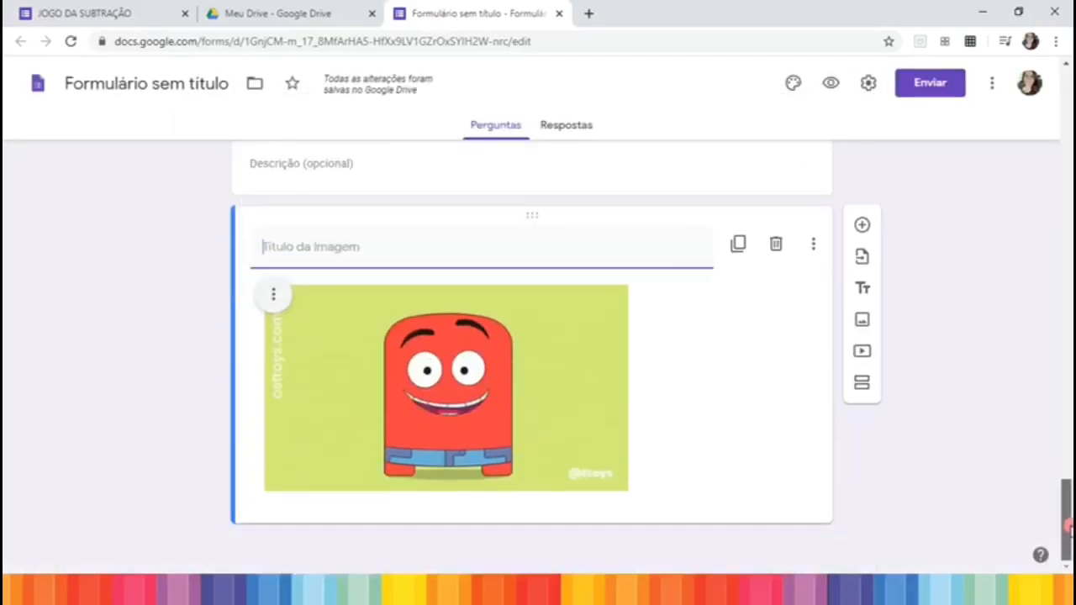
Add a seventh section after the red character image and title it "TENTE NOVAMENTE!".
click(861, 386)
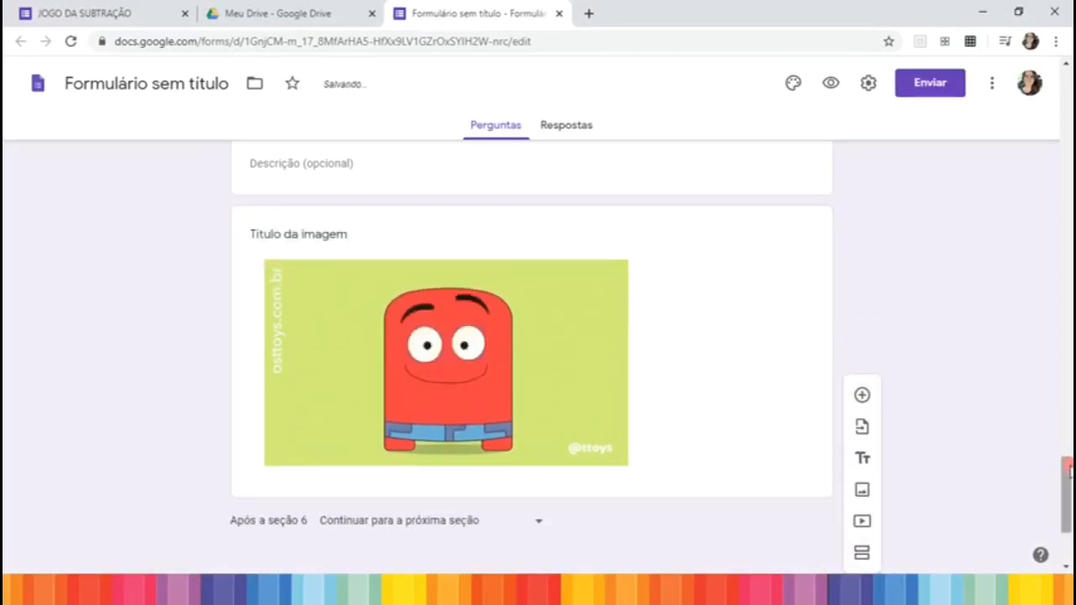
drag(1067, 469, 1067, 550)
click(569, 468)
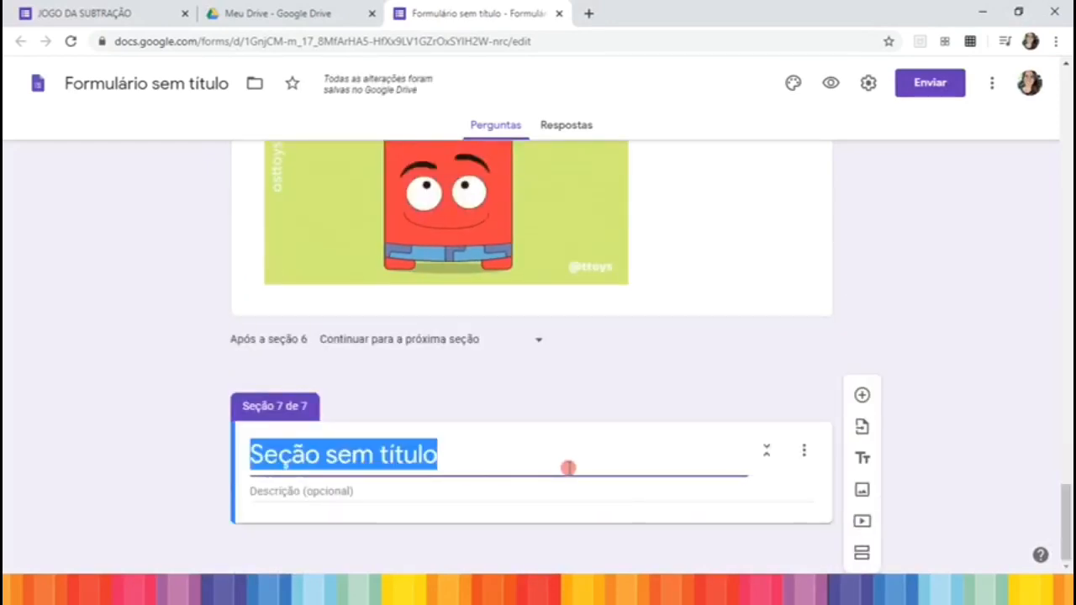
text(TENTE)
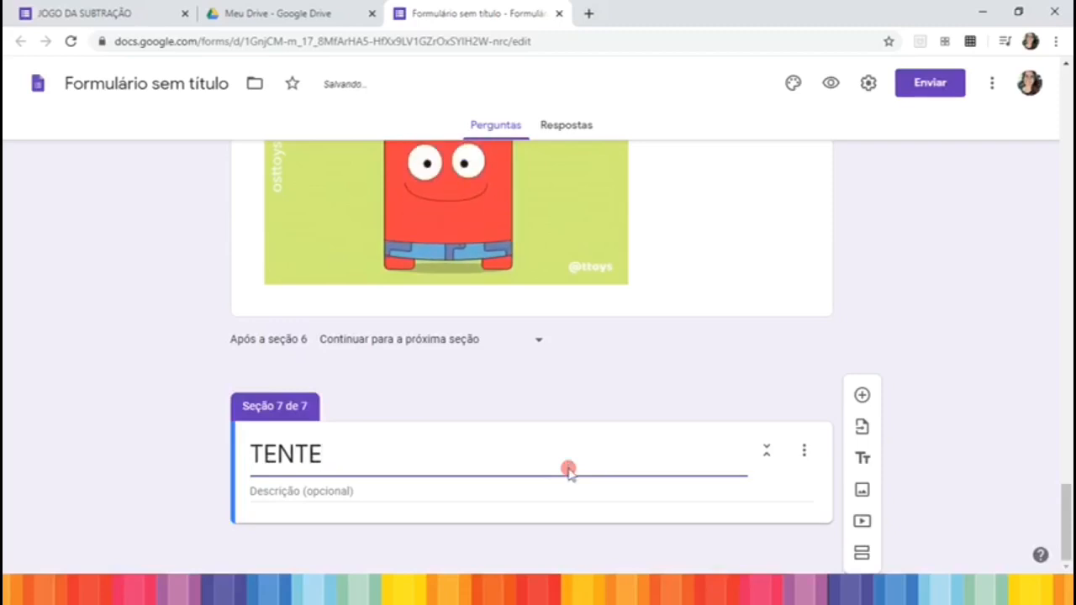
text( NOVAMENTE!)
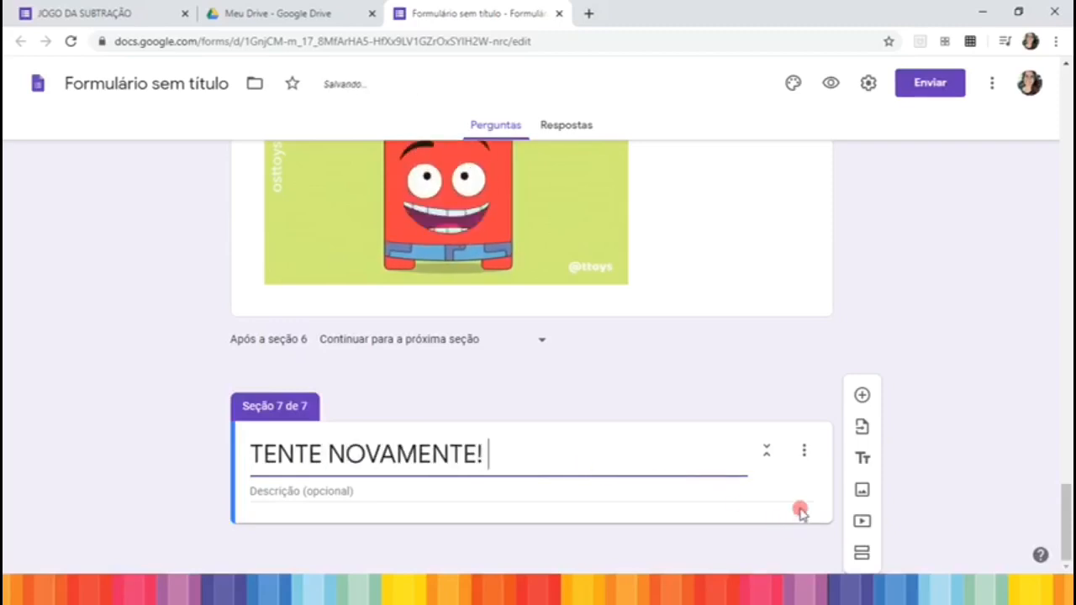
Upload the image "ERROU" from the JOGO folder as an image item in the seventh section, TENTE NOVAMENTE!
click(862, 489)
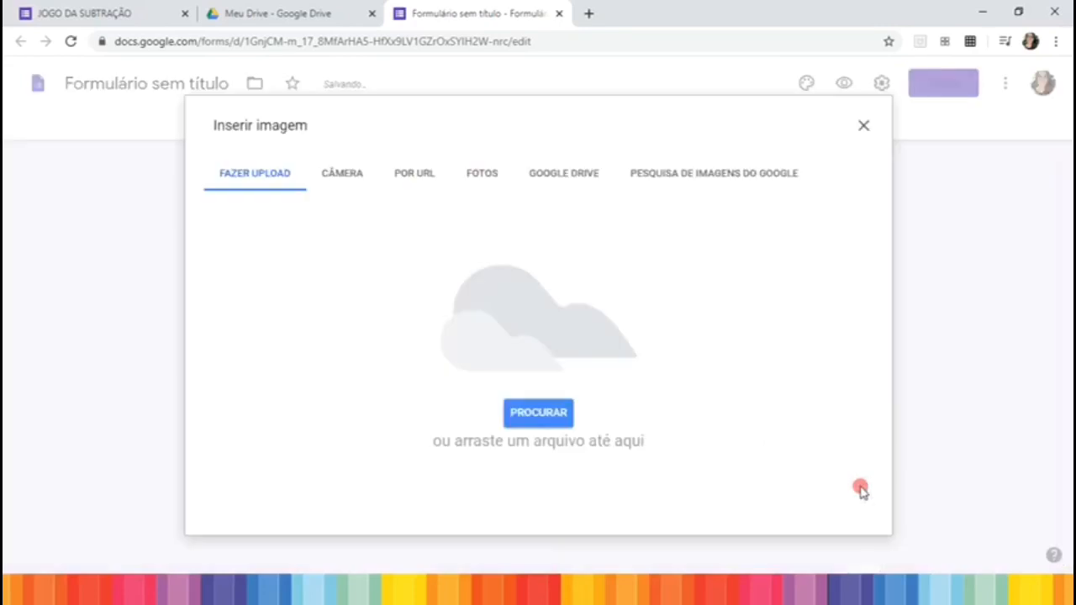
click(548, 416)
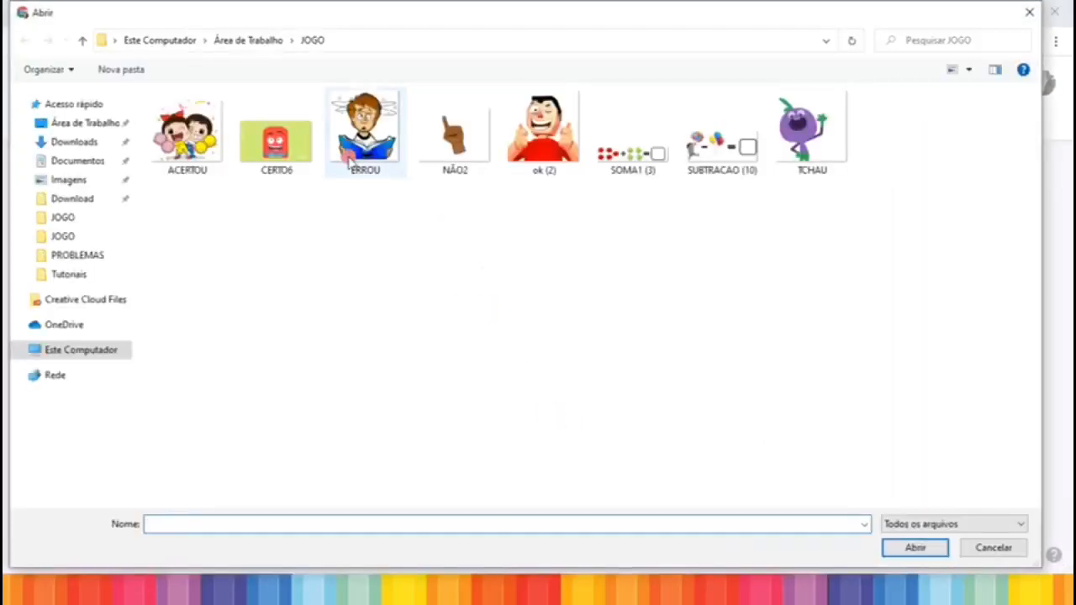
click(374, 150)
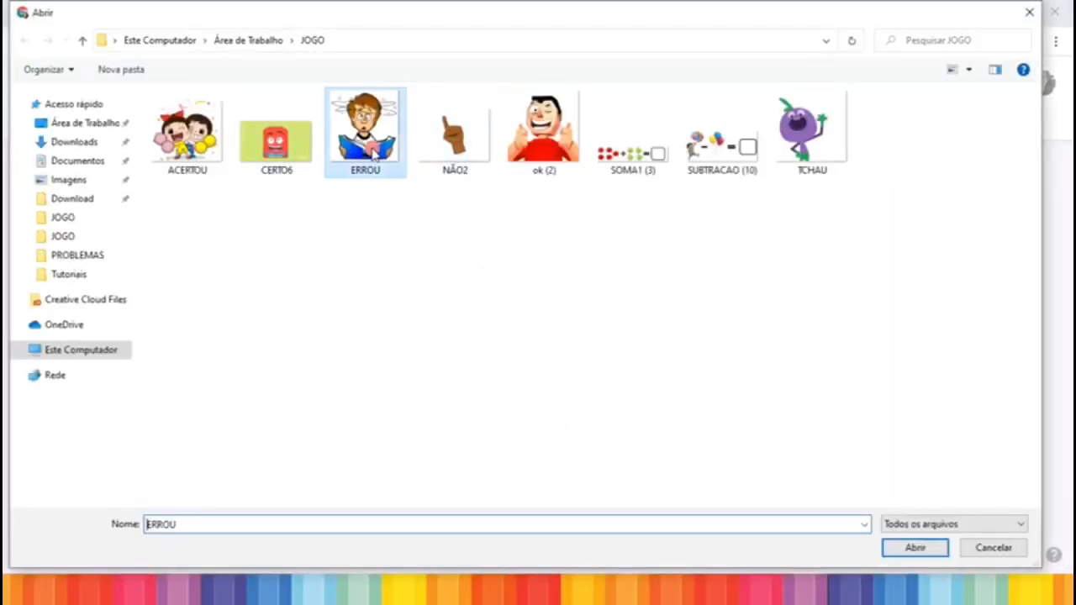
click(908, 551)
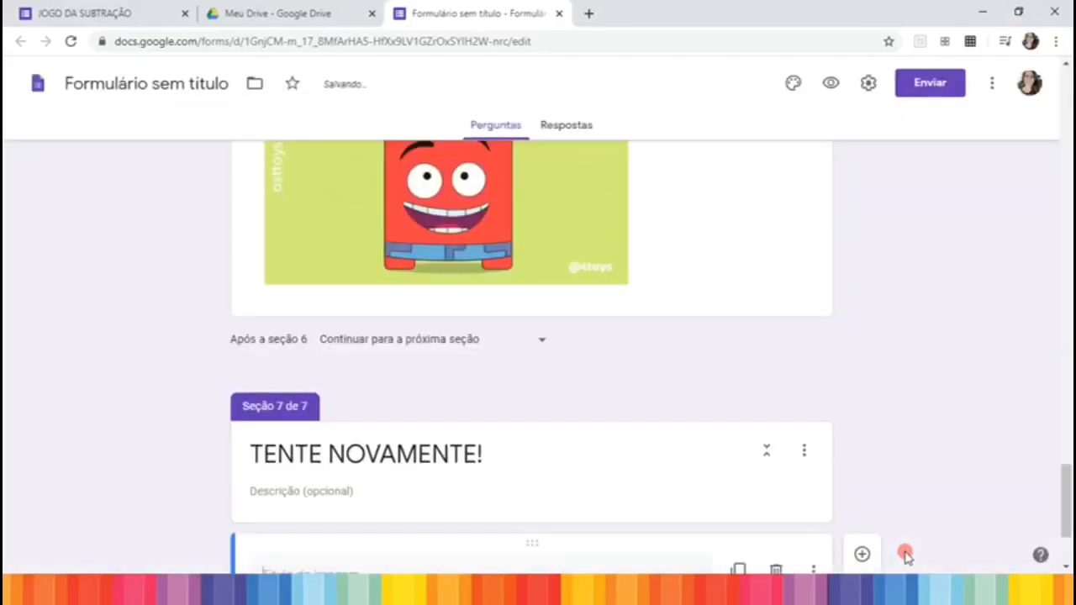
Add an eighth section after the image of the dizzy boy with the book and title it "FIM DE JOGO!".
drag(1067, 484, 1068, 514)
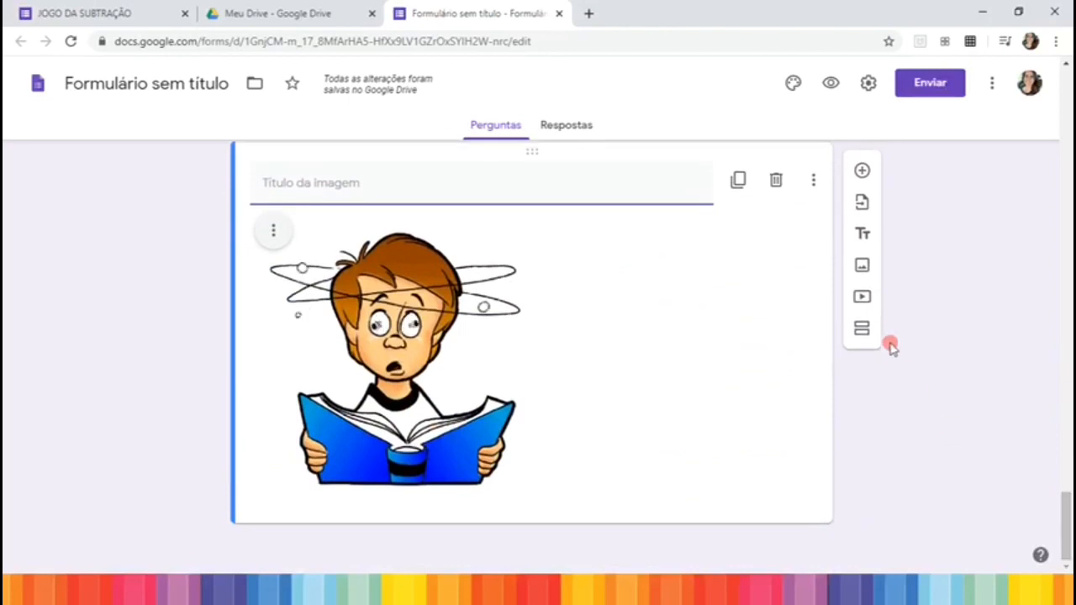
click(862, 327)
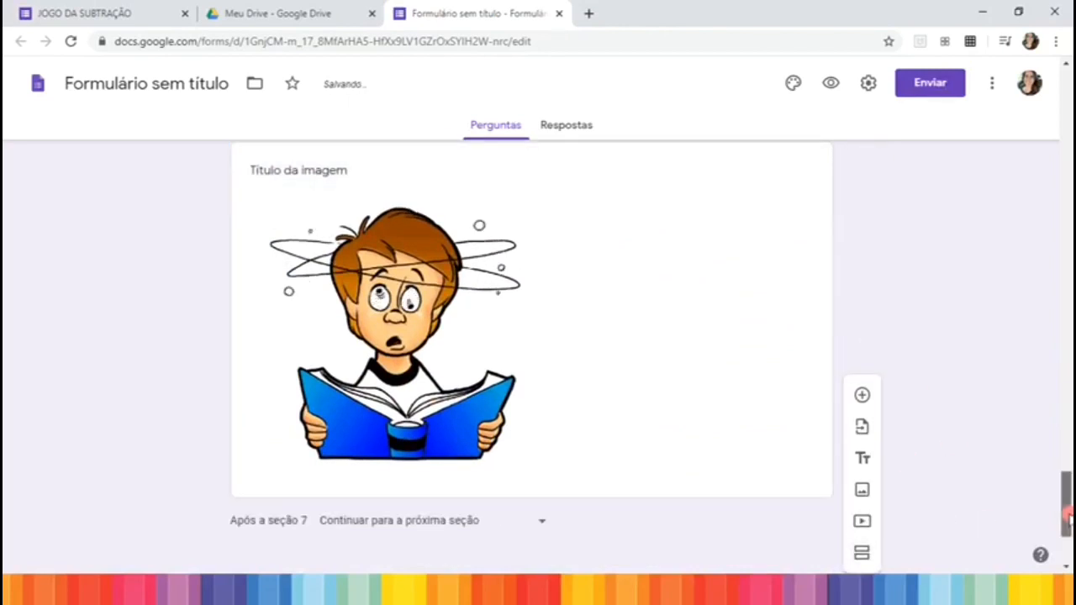
click(516, 464)
text(FIM )
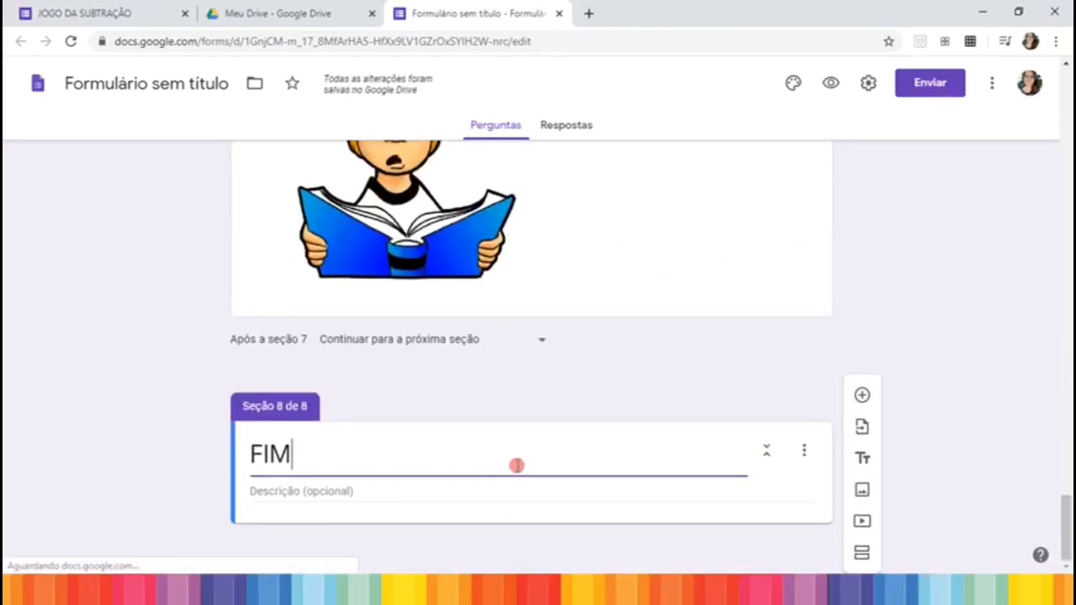
text(DE JOGO!)
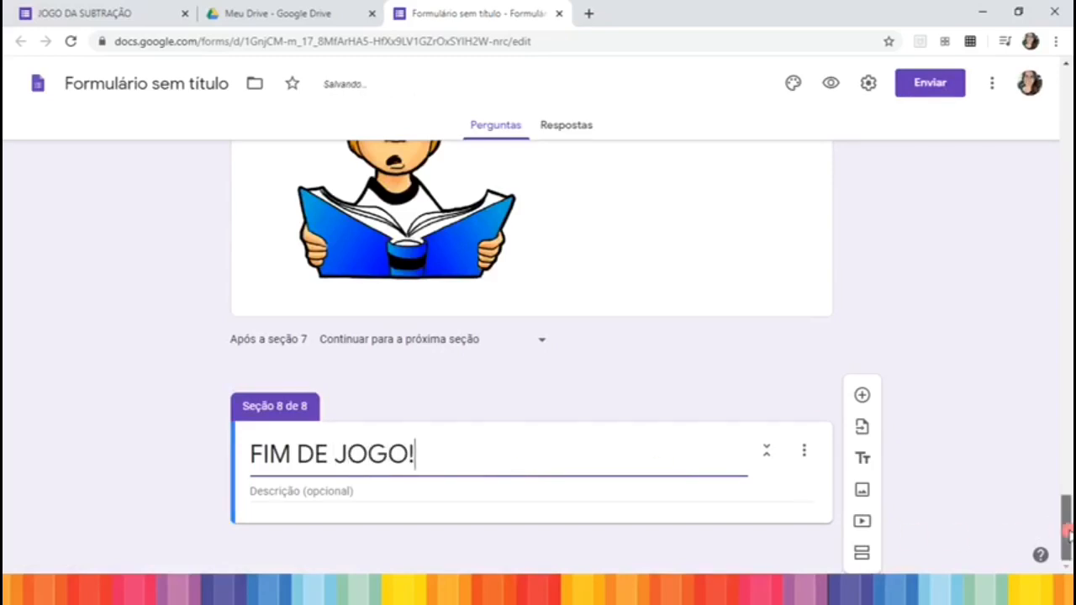
Make the apple addition question in PERGUNTA 1 required and enable going to a section based on the answer.
drag(1068, 542, 1068, 75)
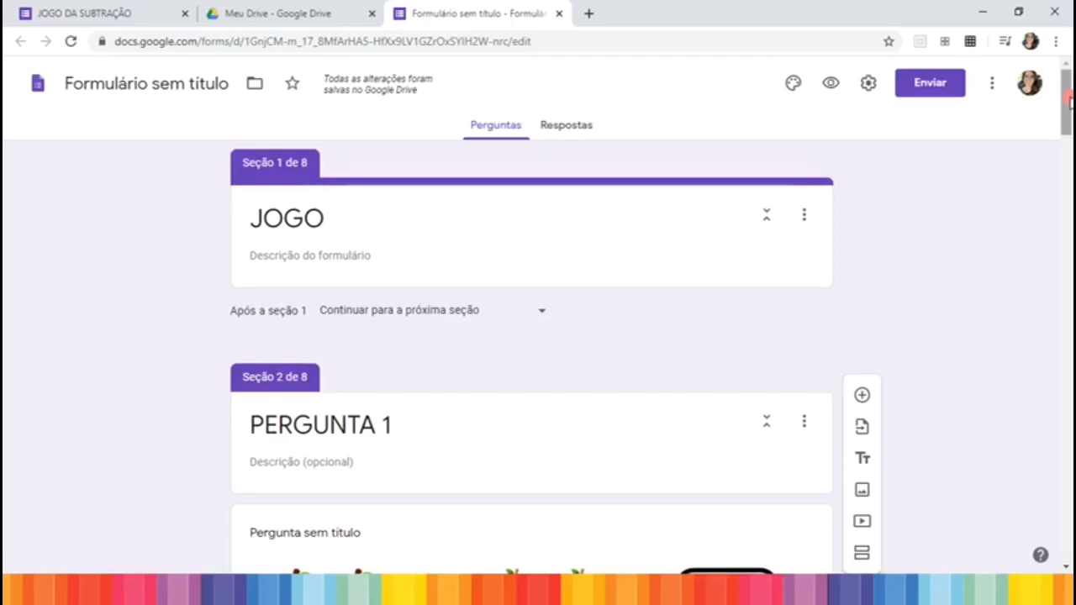
drag(1068, 98, 1069, 128)
click(539, 356)
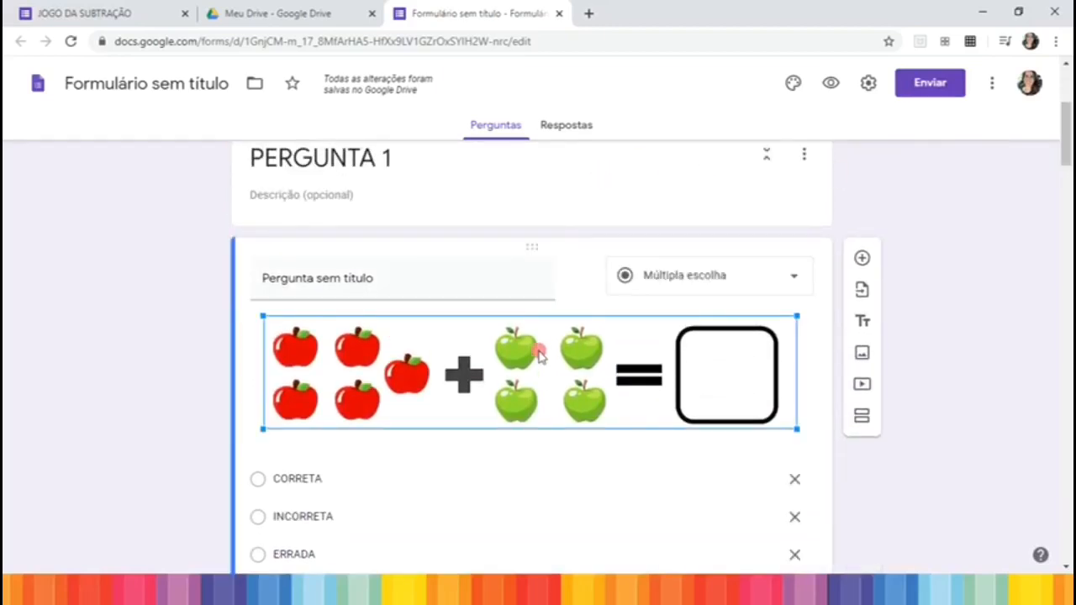
drag(1064, 163, 1065, 189)
click(756, 481)
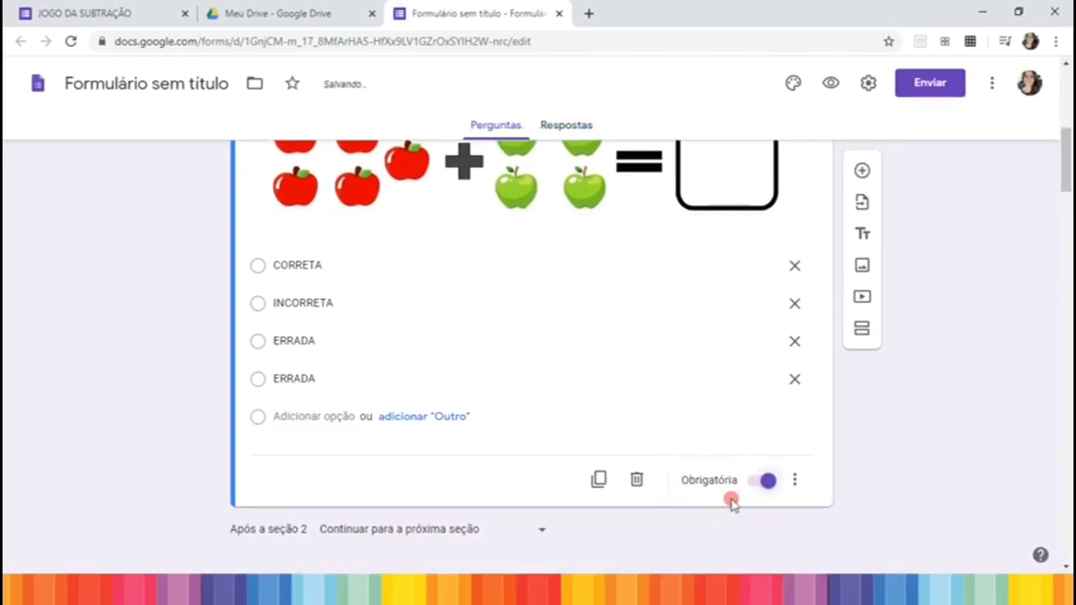
click(795, 483)
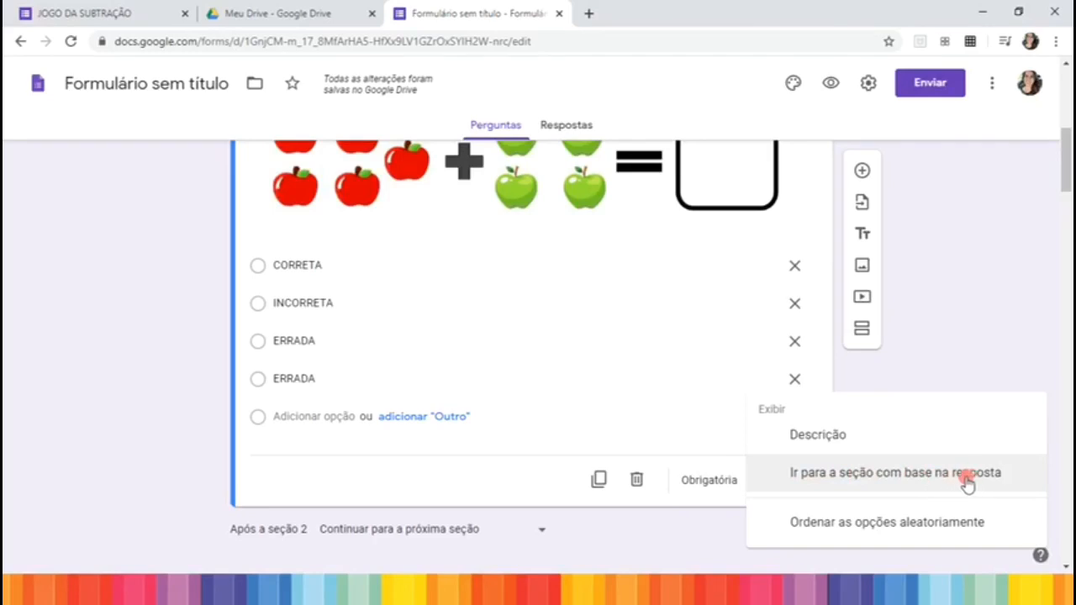
click(916, 475)
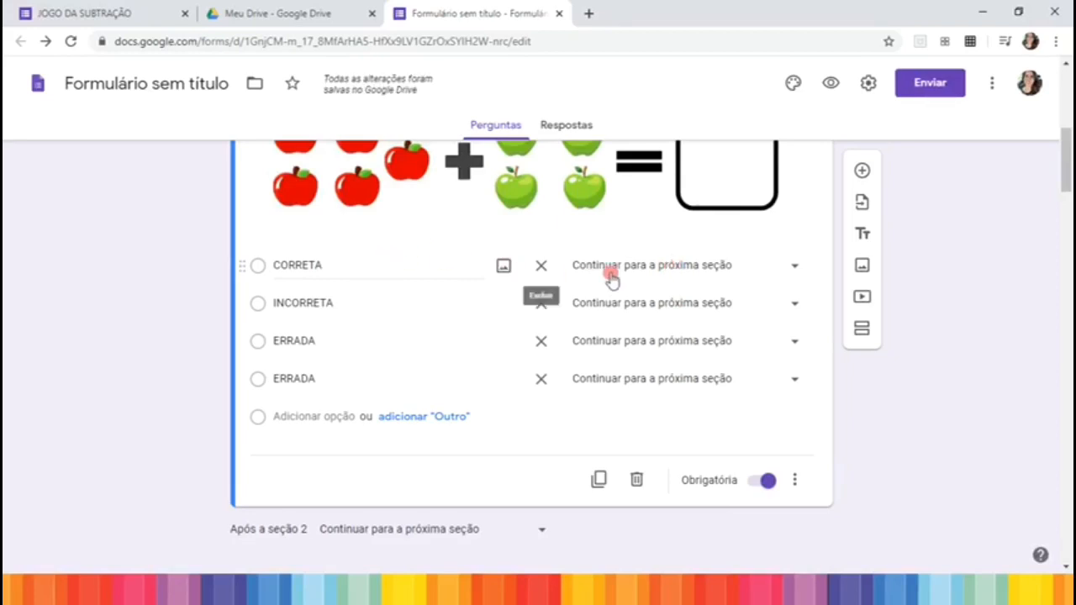
Route the apple question's CORRETA answer to section 3 (PARABÉNS) and its INCORRETA and both ERRADA answers to section 4 (TENTE NOVAMENTE!).
click(639, 269)
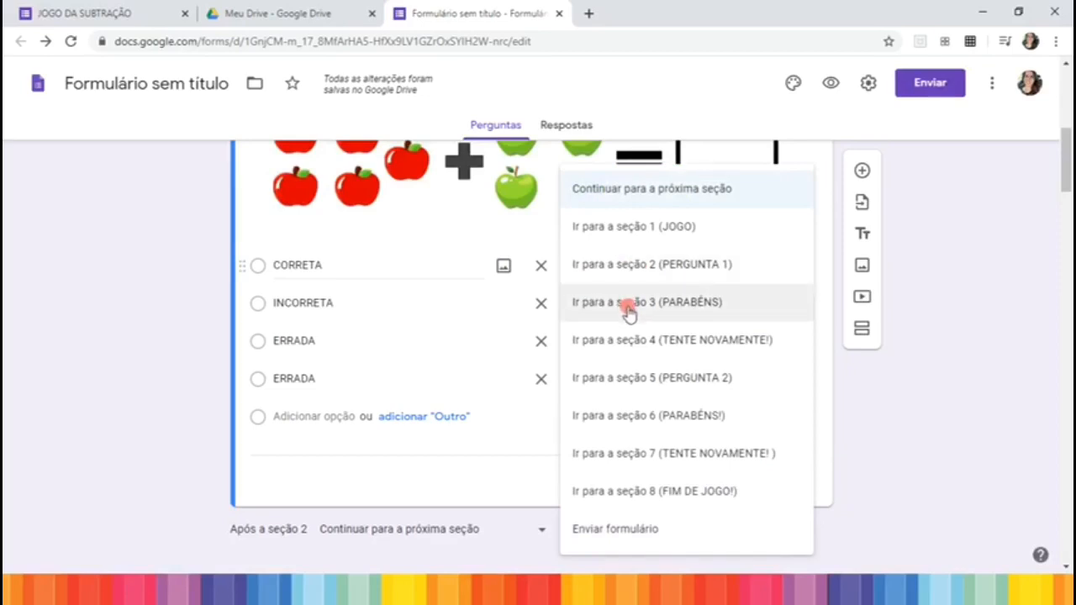
click(629, 304)
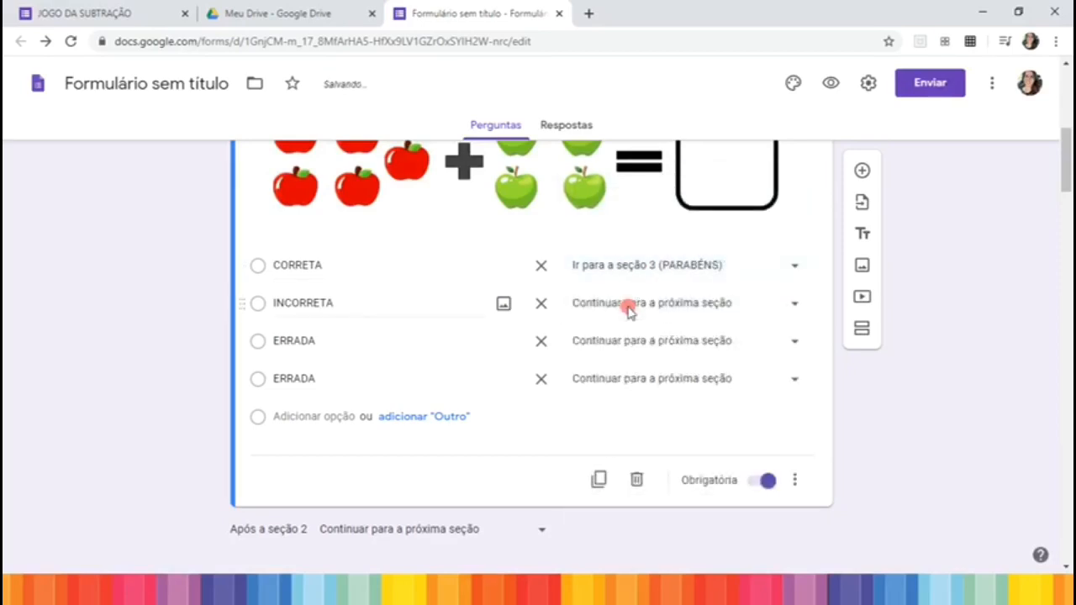
click(630, 307)
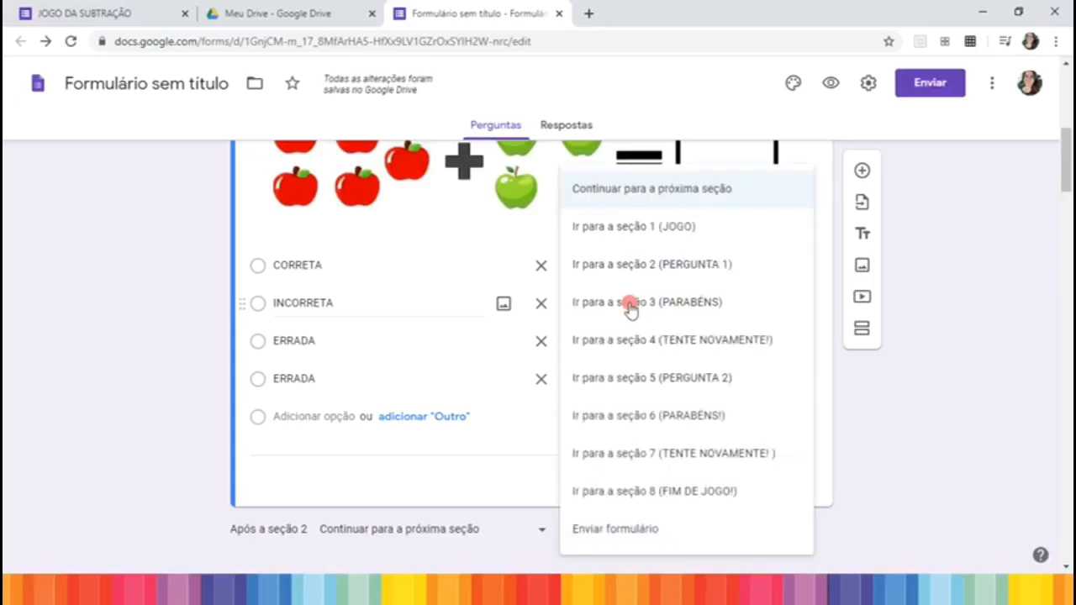
click(638, 348)
click(626, 338)
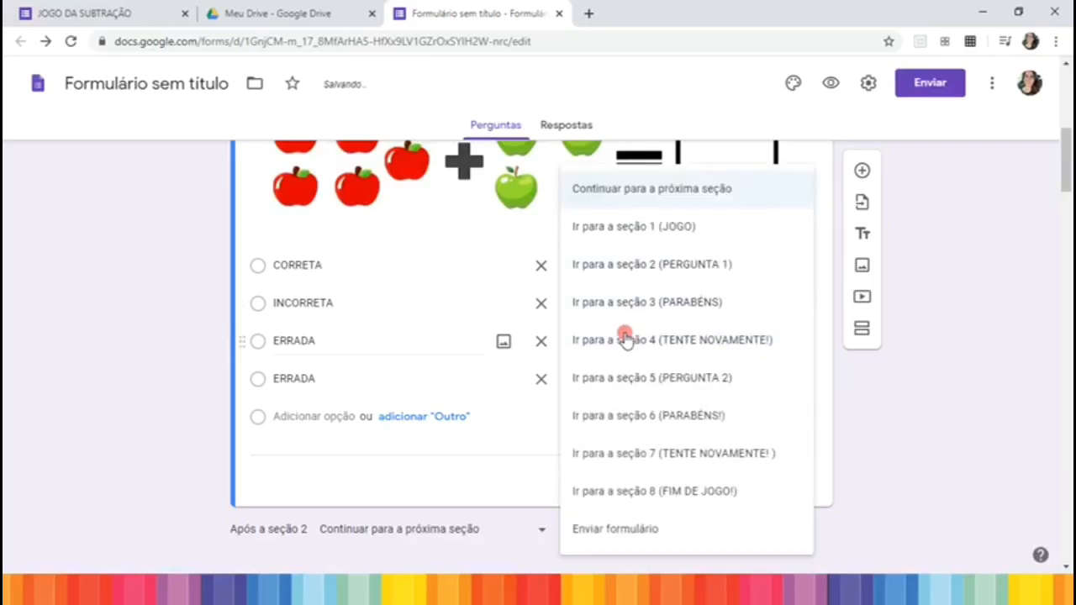
click(631, 344)
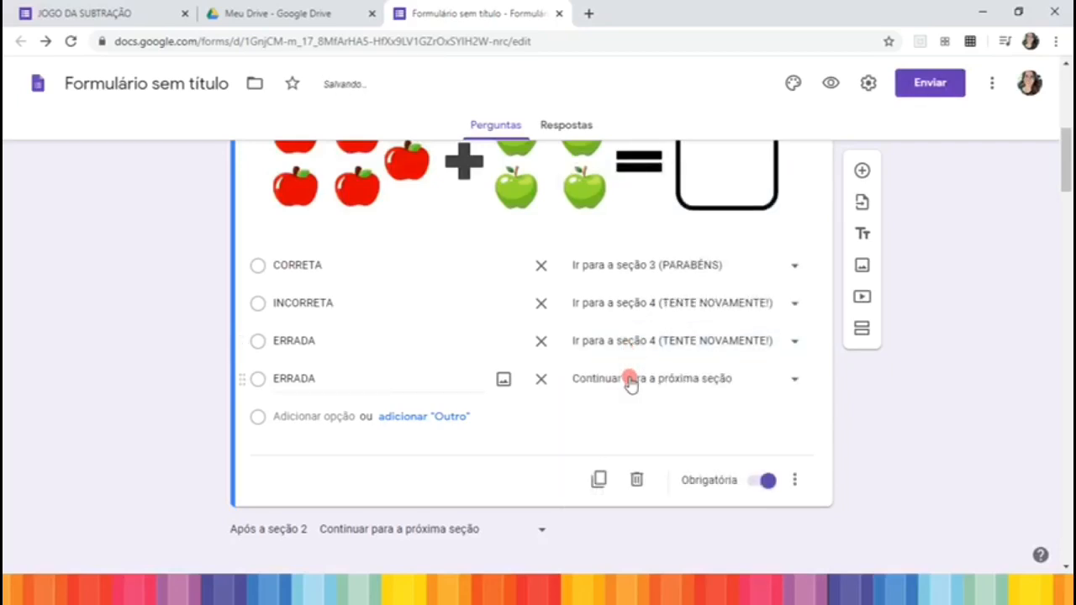
click(630, 381)
click(662, 352)
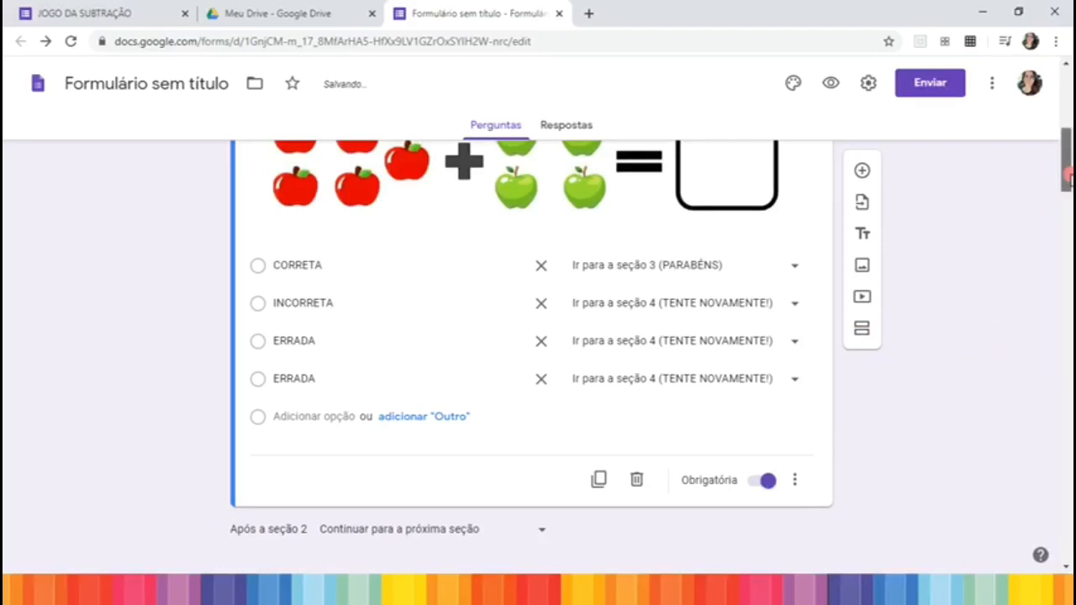
Set the form to go to section 5 (PERGUNTA 2) after section 3, PARABÉNS.
scroll(538, 353, down, 5)
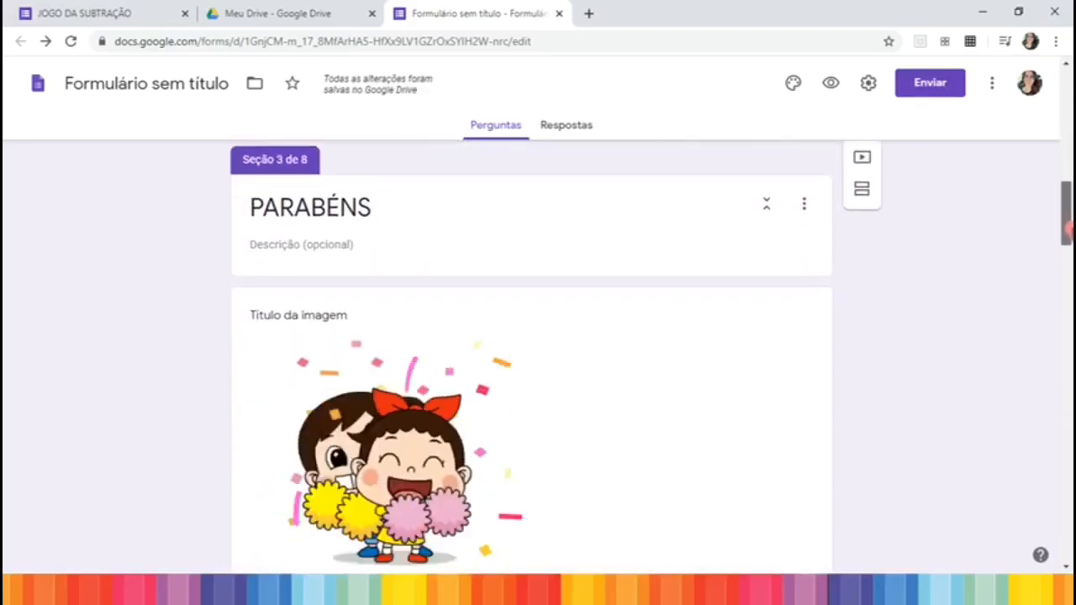
scroll(538, 353, down, 1)
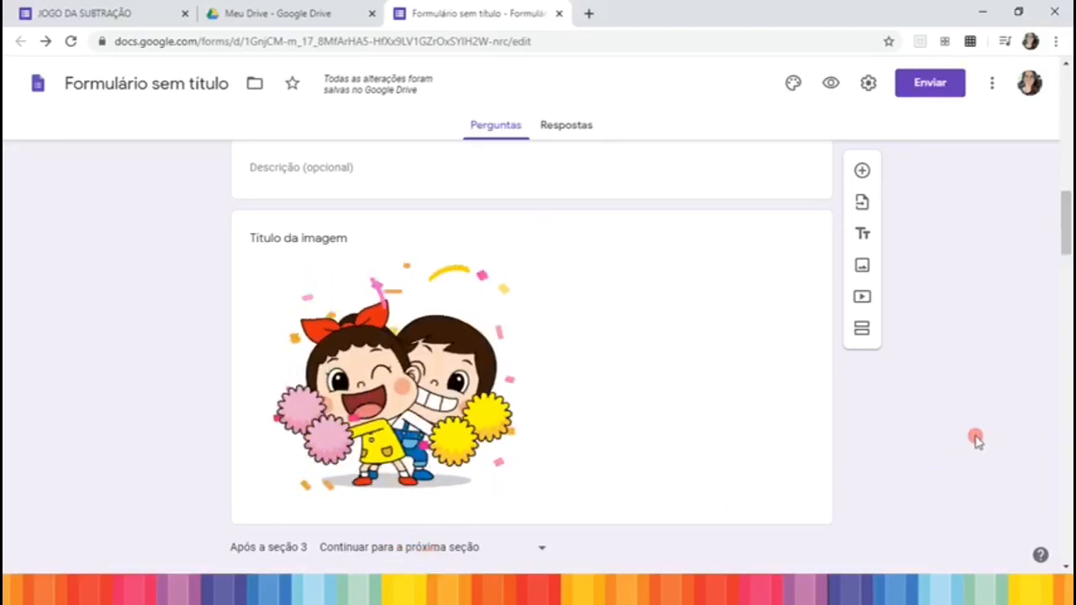
drag(1065, 243, 1067, 281)
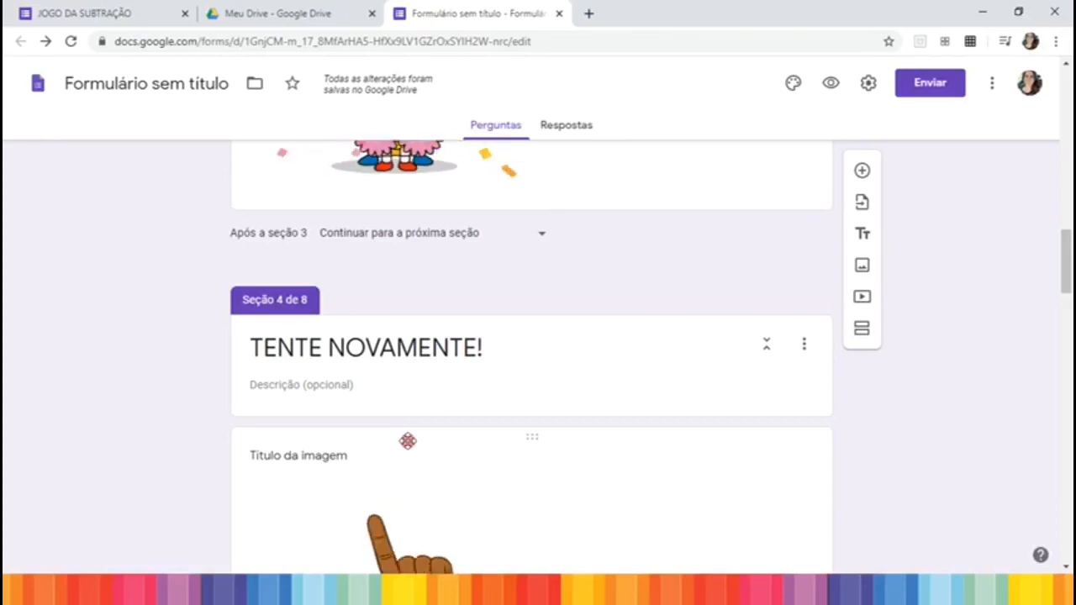
click(517, 236)
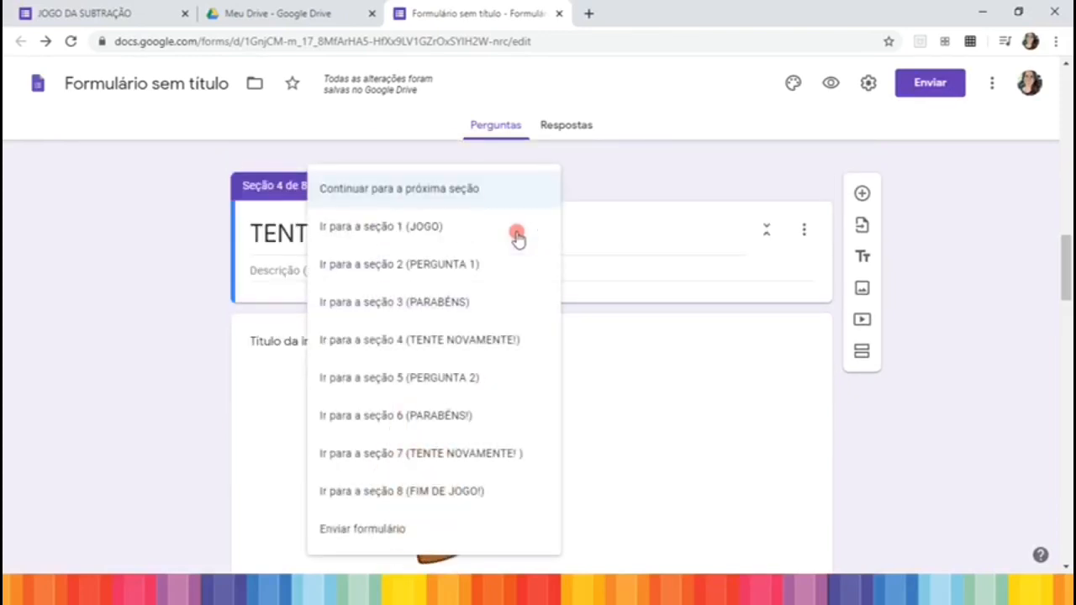
click(454, 380)
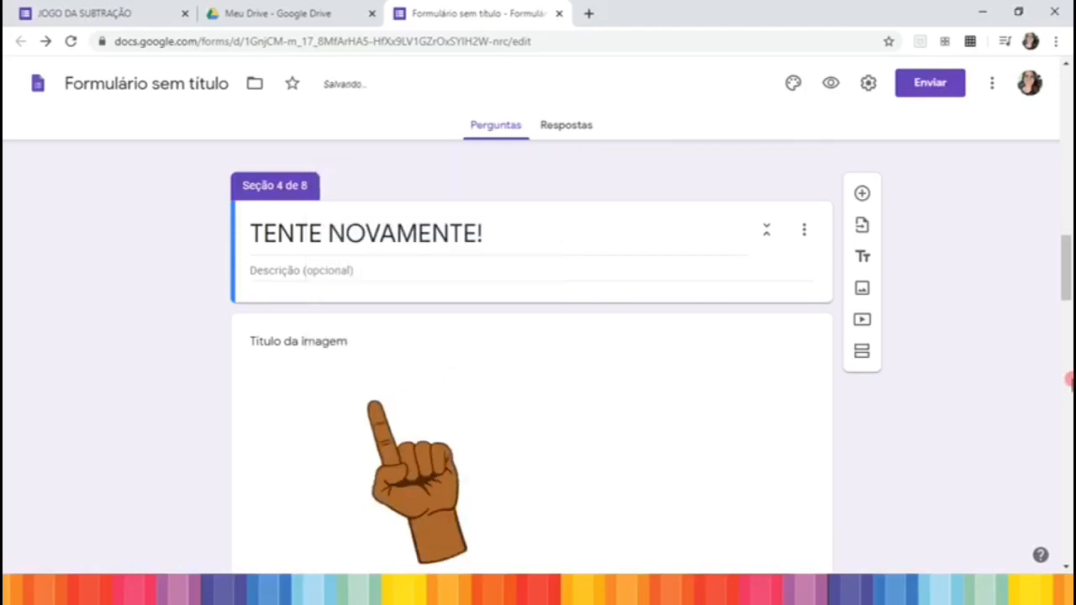
Set the form to return to section 2 (PERGUNTA 1) after section 4, TENTE NOVAMENTE!
scroll(1067, 295, down, 1)
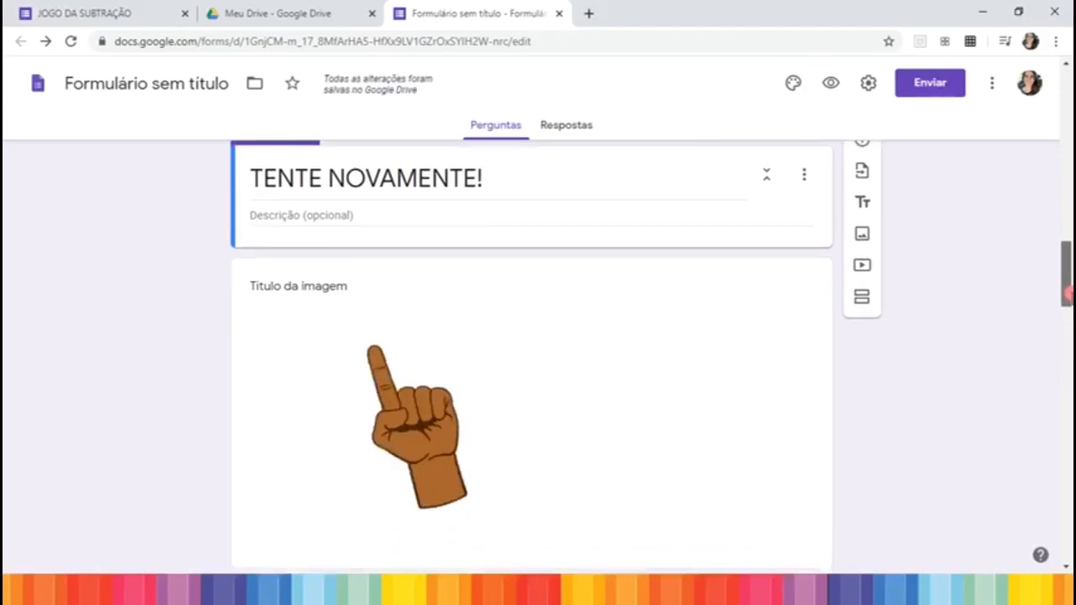
scroll(1066, 299, down, 1)
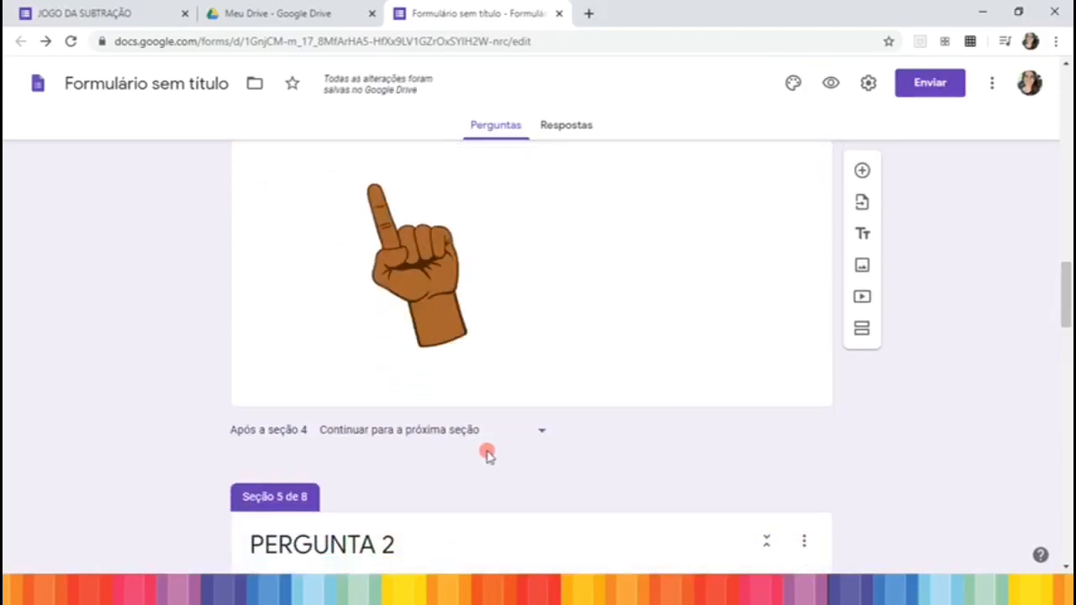
click(501, 430)
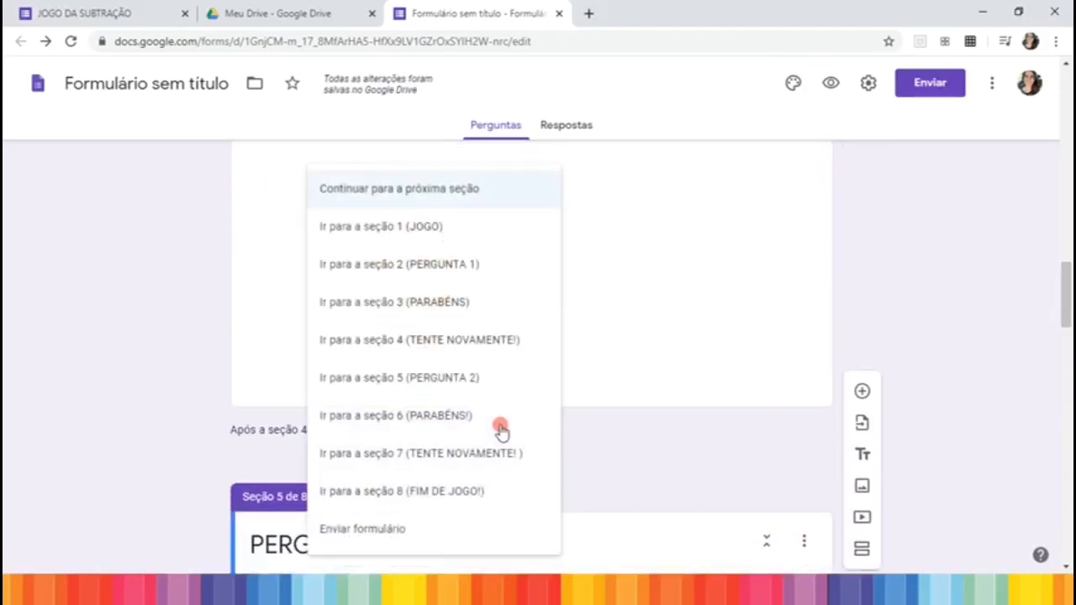
click(467, 266)
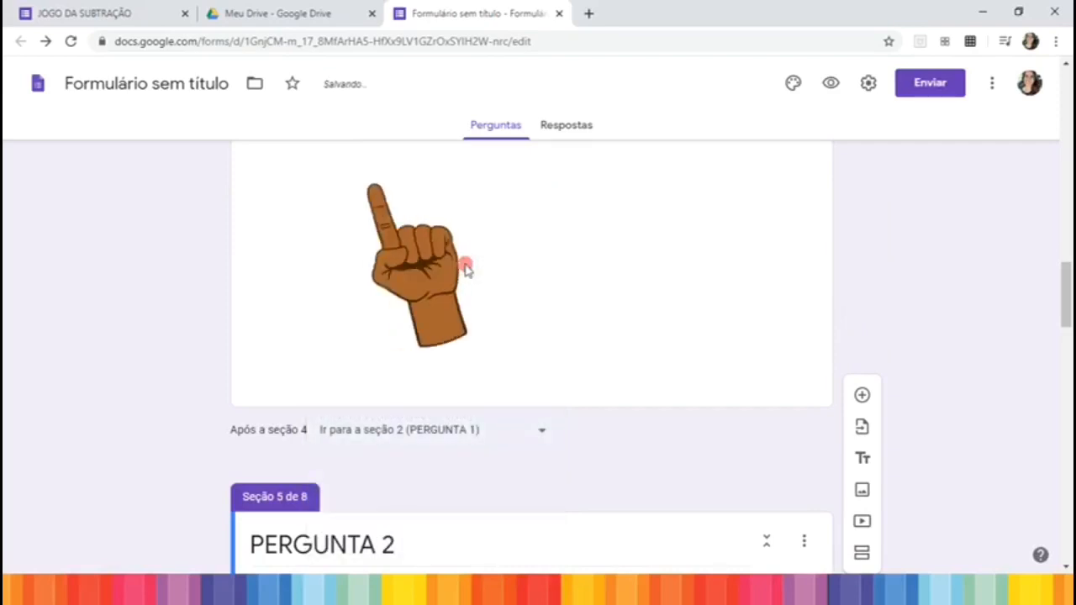
Make the balloon subtraction question in PERGUNTA 2 required and enable going to a section based on the answer.
drag(1066, 304, 1068, 193)
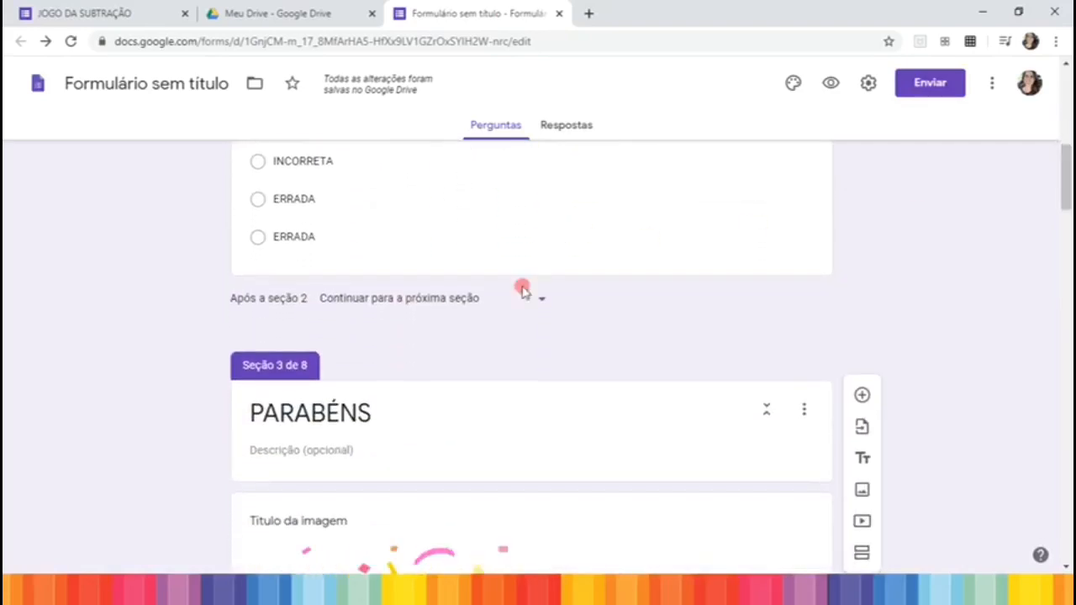
drag(1069, 156, 1067, 339)
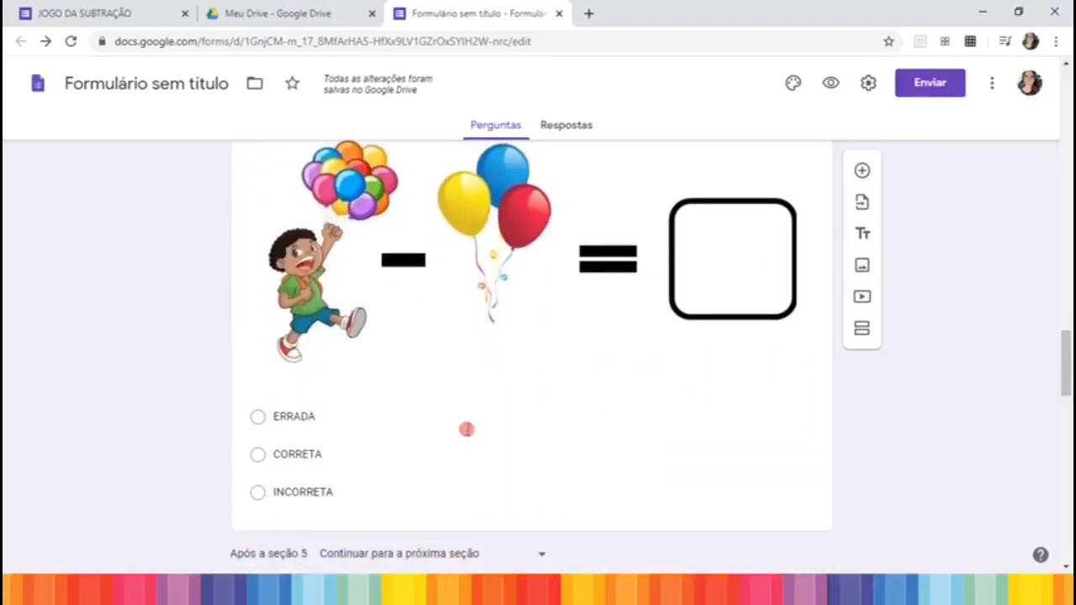
click(466, 445)
drag(1069, 376, 1069, 413)
click(762, 324)
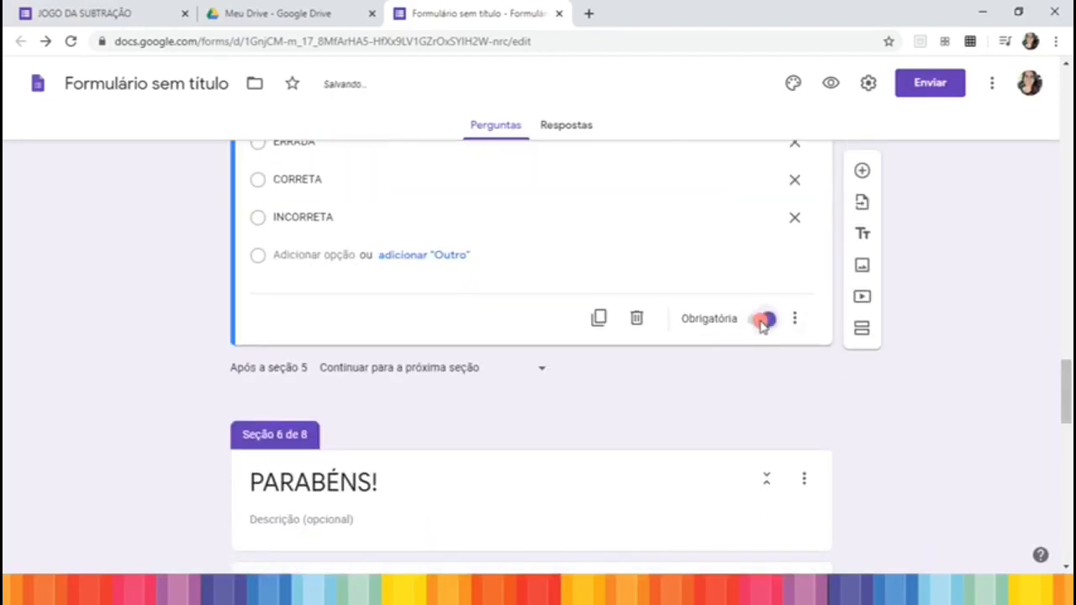
click(796, 323)
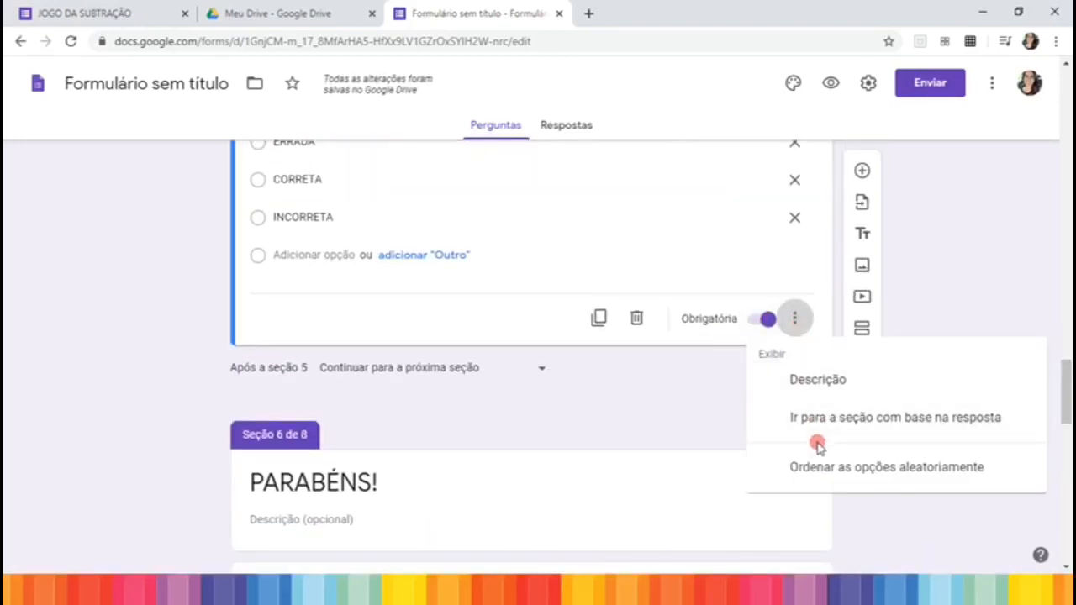
click(820, 425)
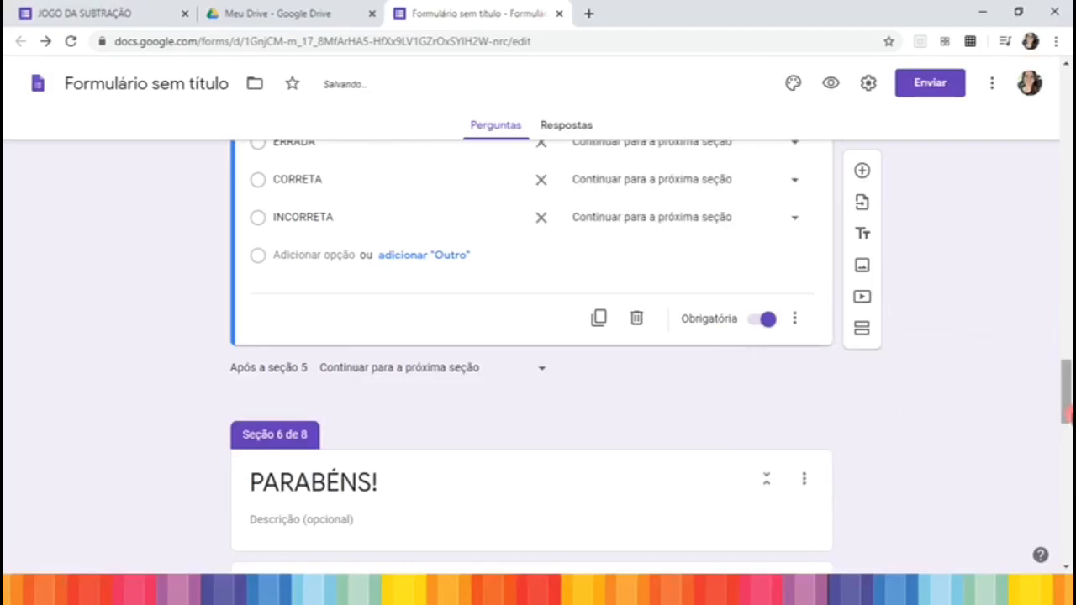
Route the balloon question's ERRADA and INCORRETA answers to section 7 (TENTE NOVAMENTE!) and its CORRETA answer to section 6 (PARABÉNS!).
scroll(822, 427, up, 4)
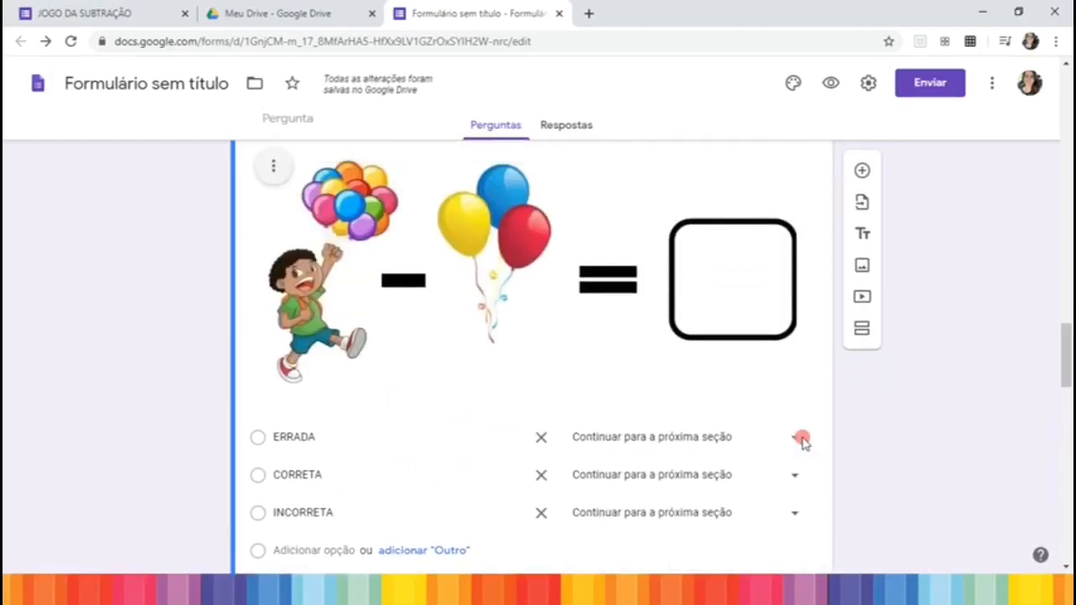
click(740, 443)
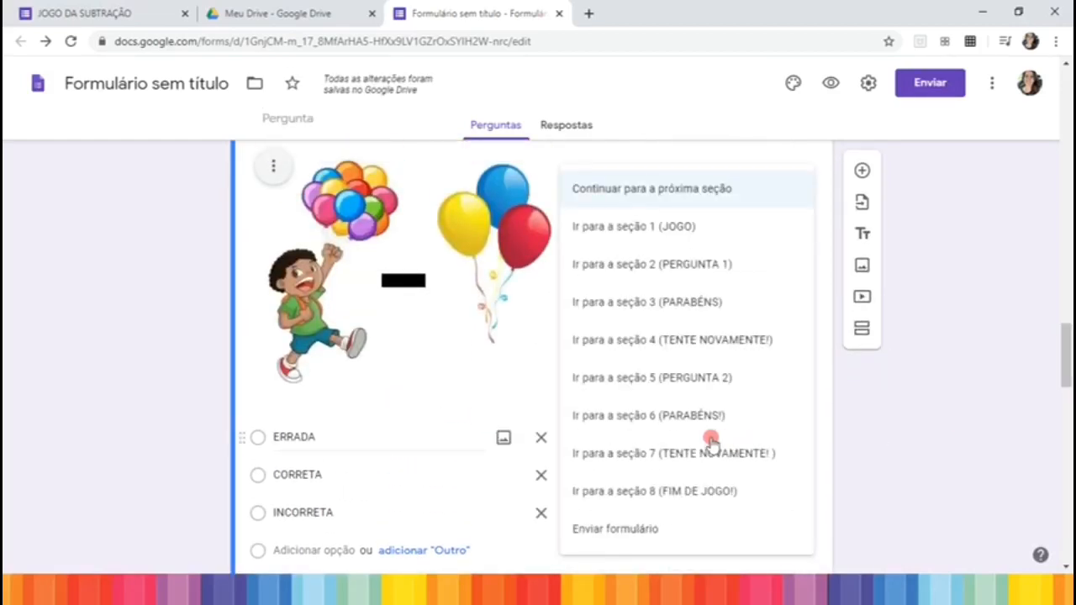
click(671, 462)
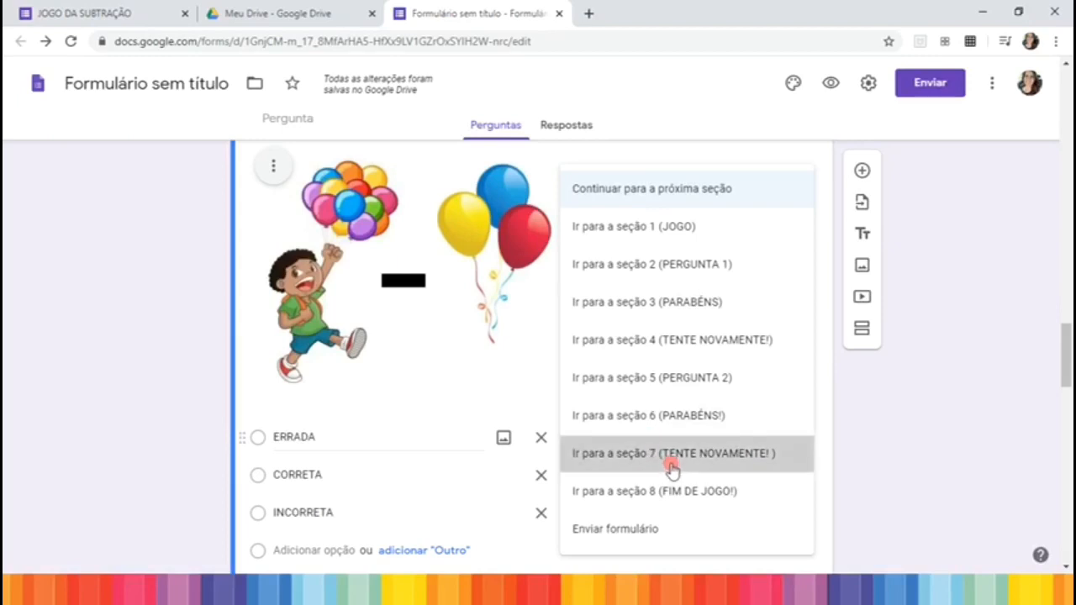
click(647, 477)
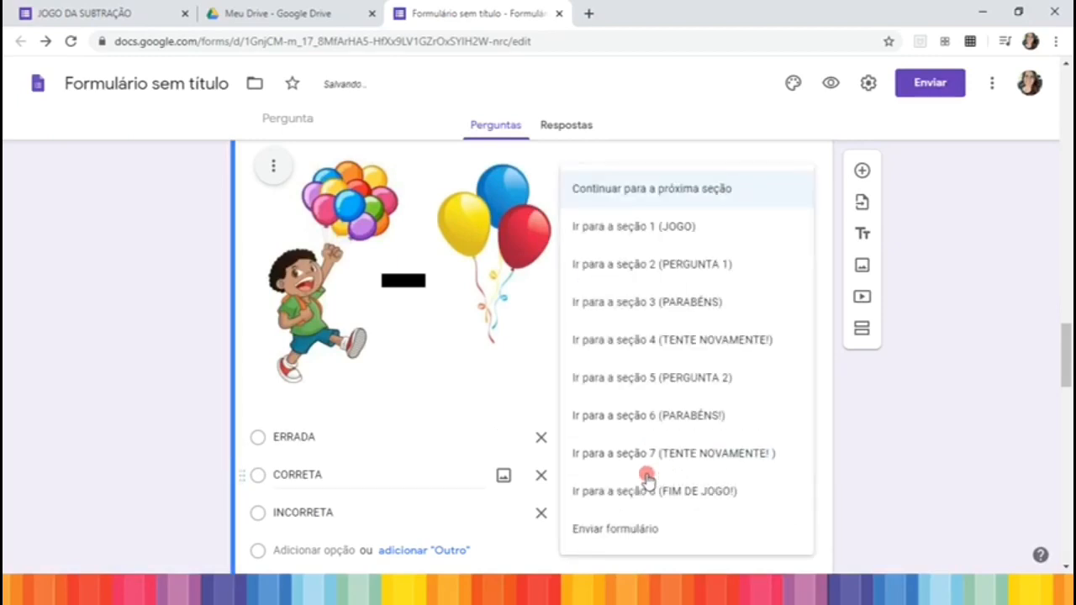
click(681, 415)
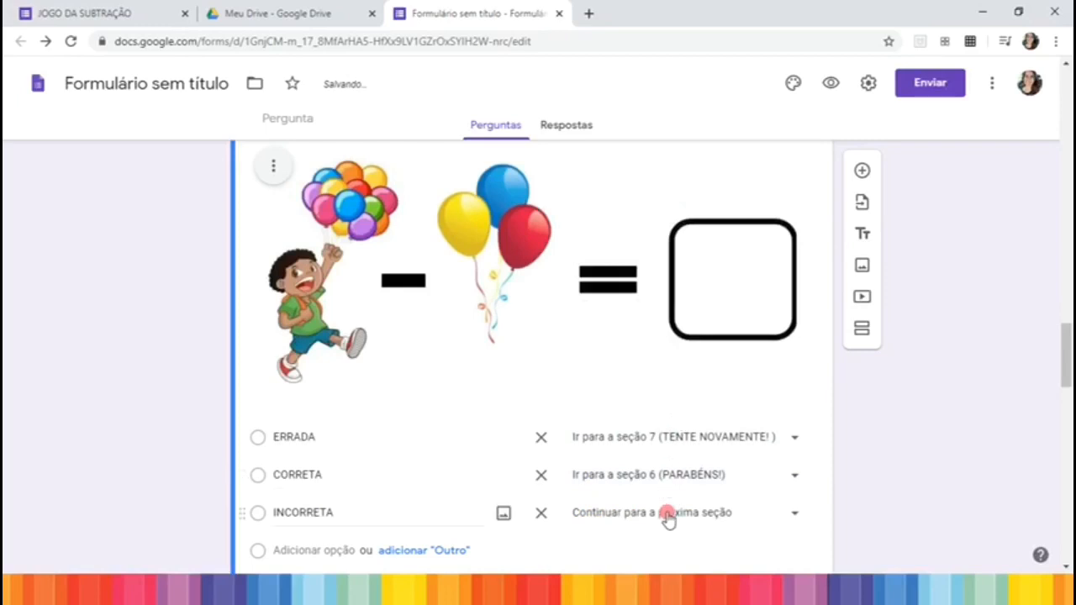
click(668, 514)
click(685, 456)
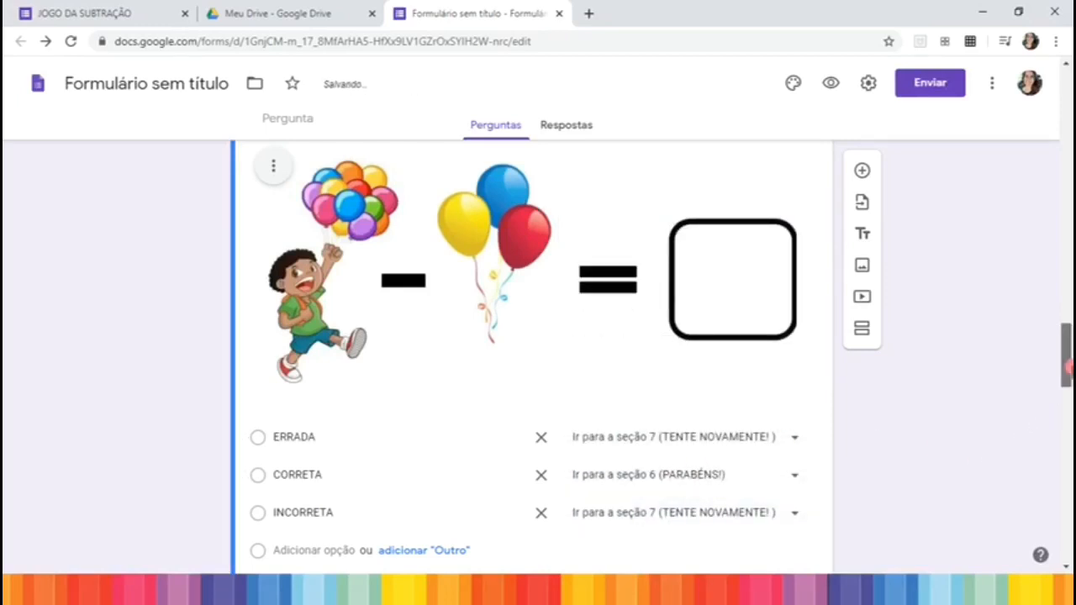
Set the form to go to section 8 (FIM DE JOGO!) after section 6, PARABÉNS!
drag(1068, 368, 1068, 443)
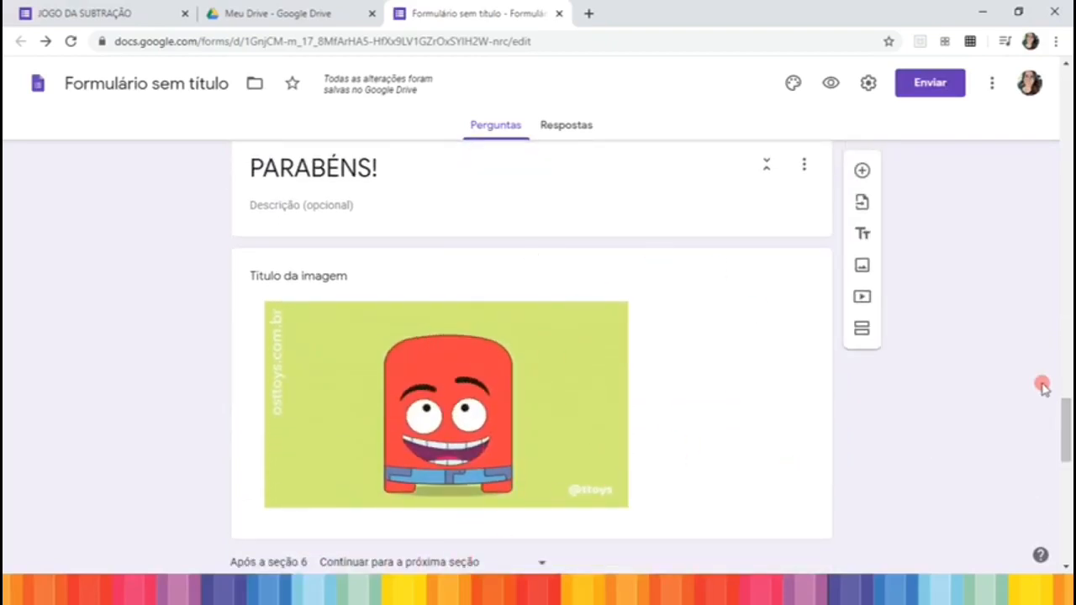
drag(1067, 422, 1067, 440)
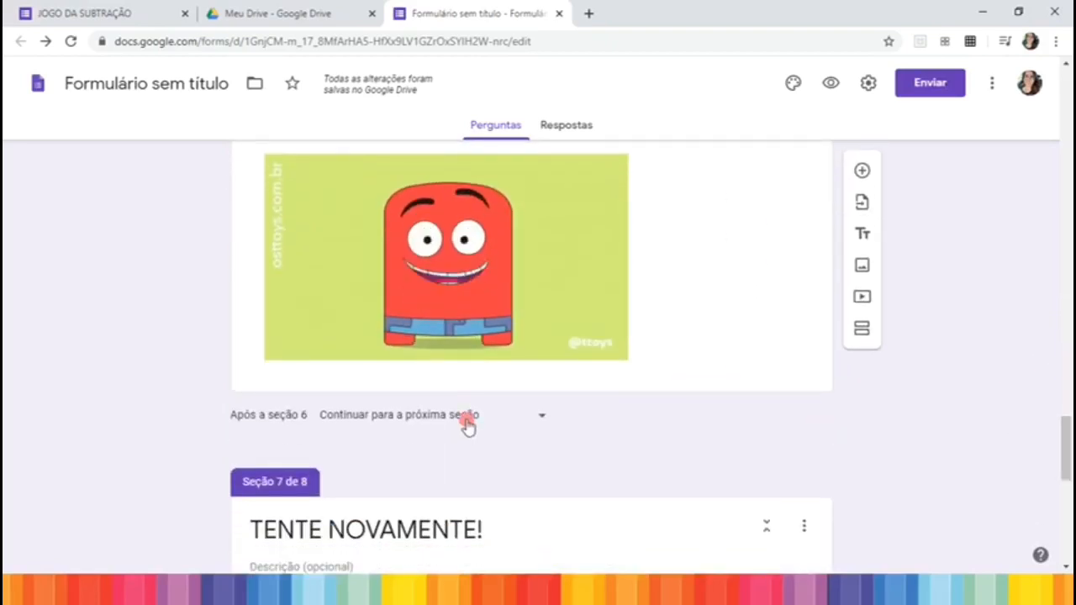
click(467, 421)
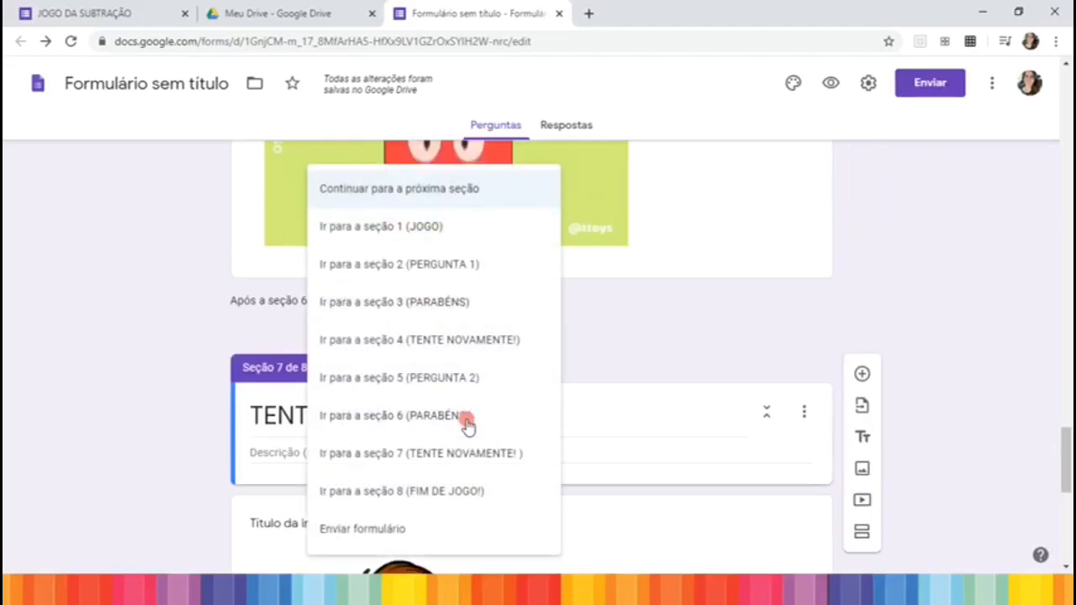
click(464, 493)
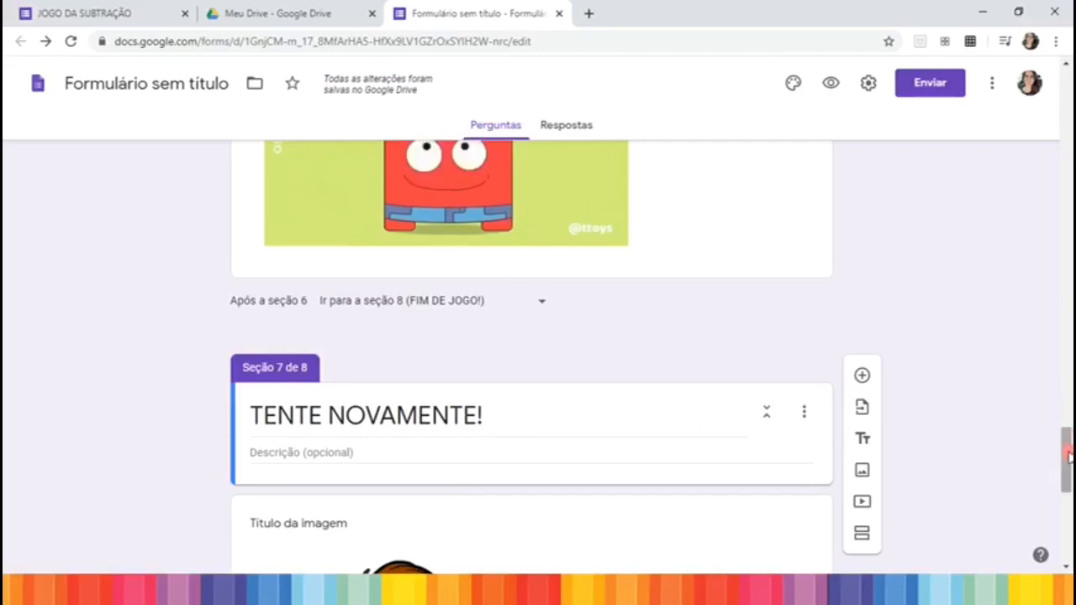
Set the form to return to section 5 (PERGUNTA 2) after section 7, TENTE NOVAMENTE!
drag(1064, 452, 1068, 515)
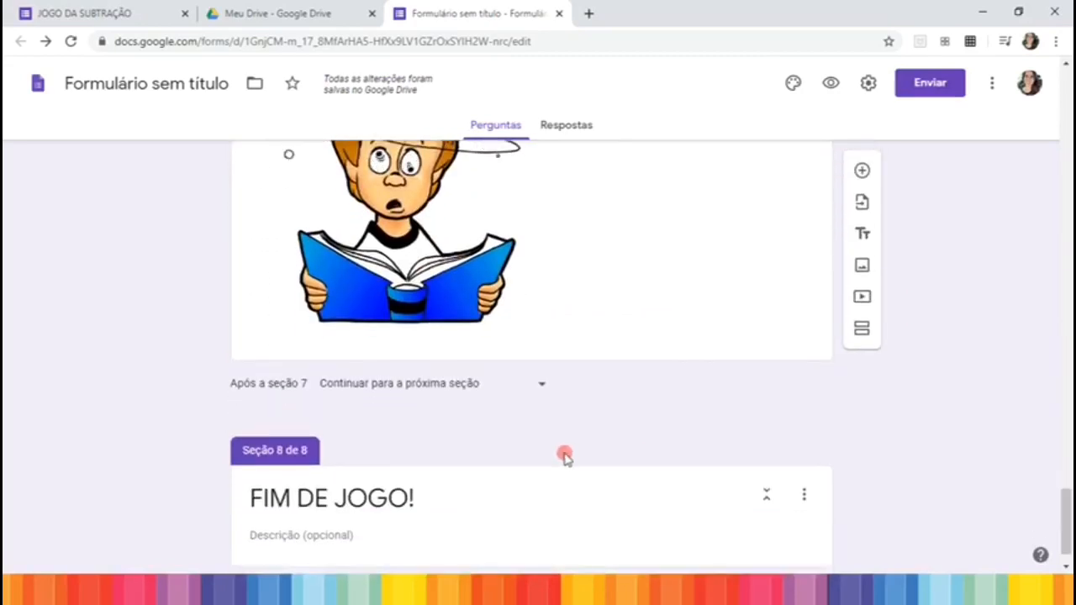
click(526, 379)
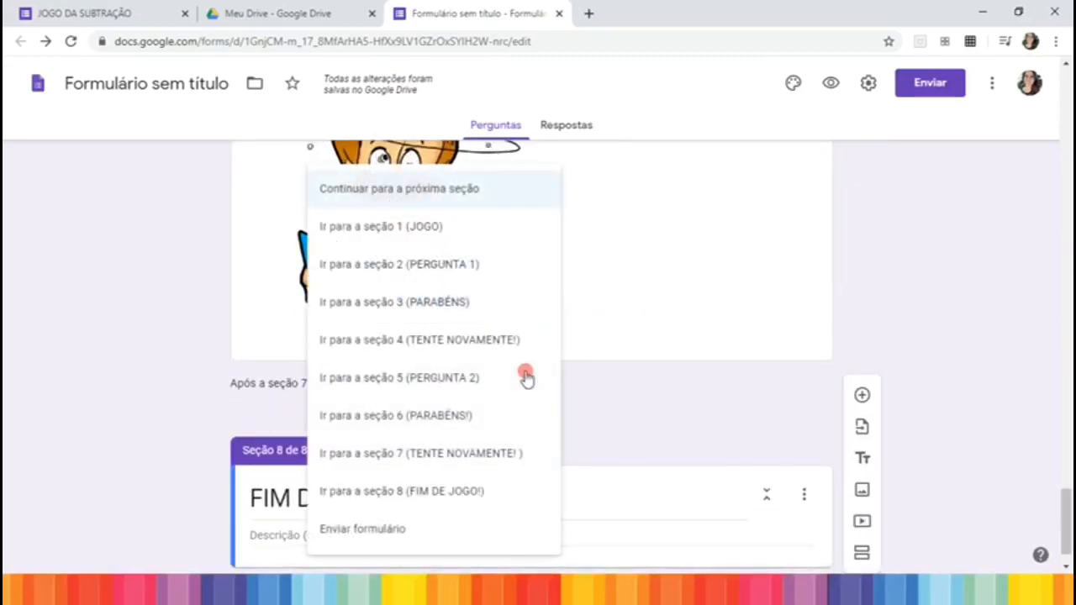
click(487, 380)
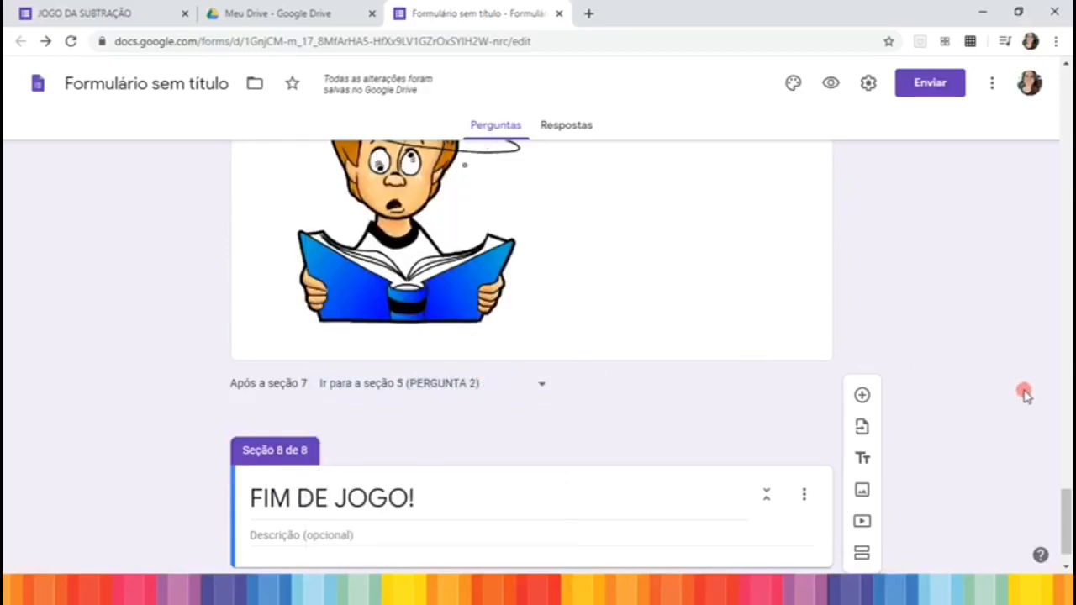
Preview the form, start the game and answer PERGUNTA 1 with CORRETA.
drag(1068, 521, 1067, 95)
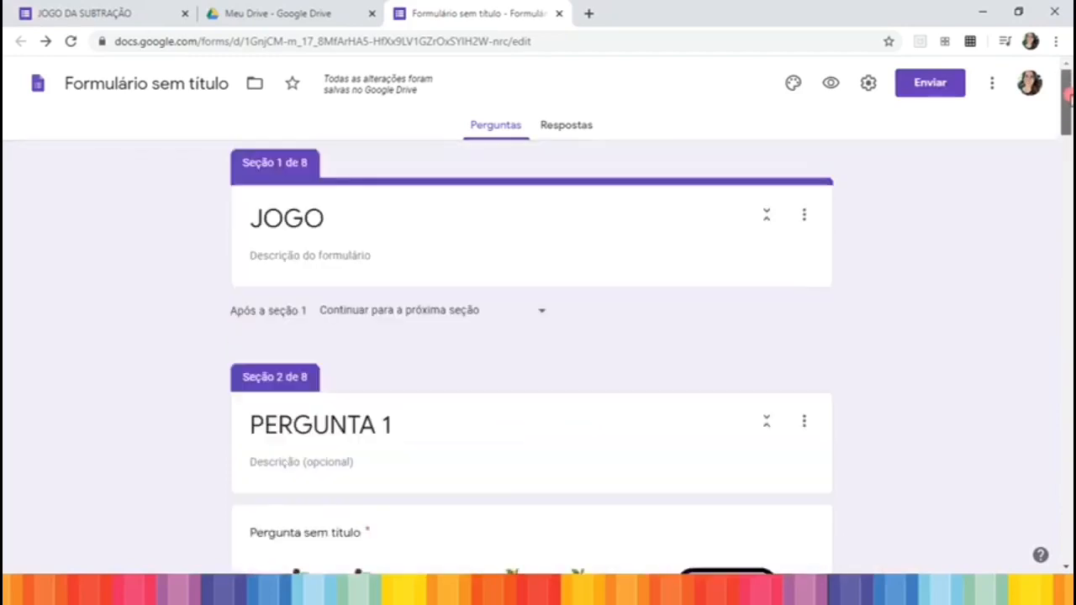
click(831, 83)
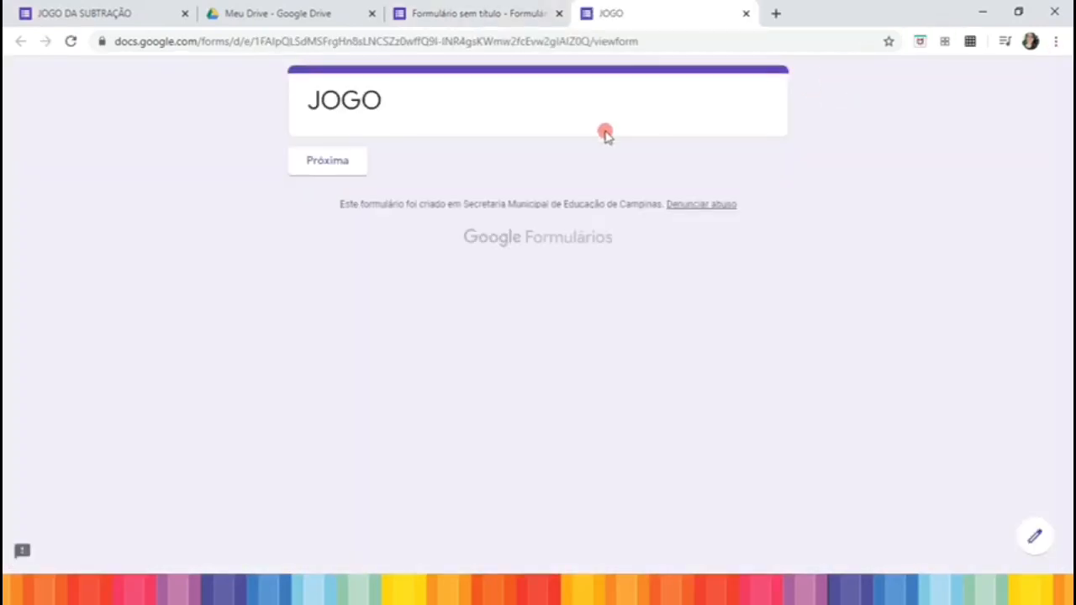
click(353, 162)
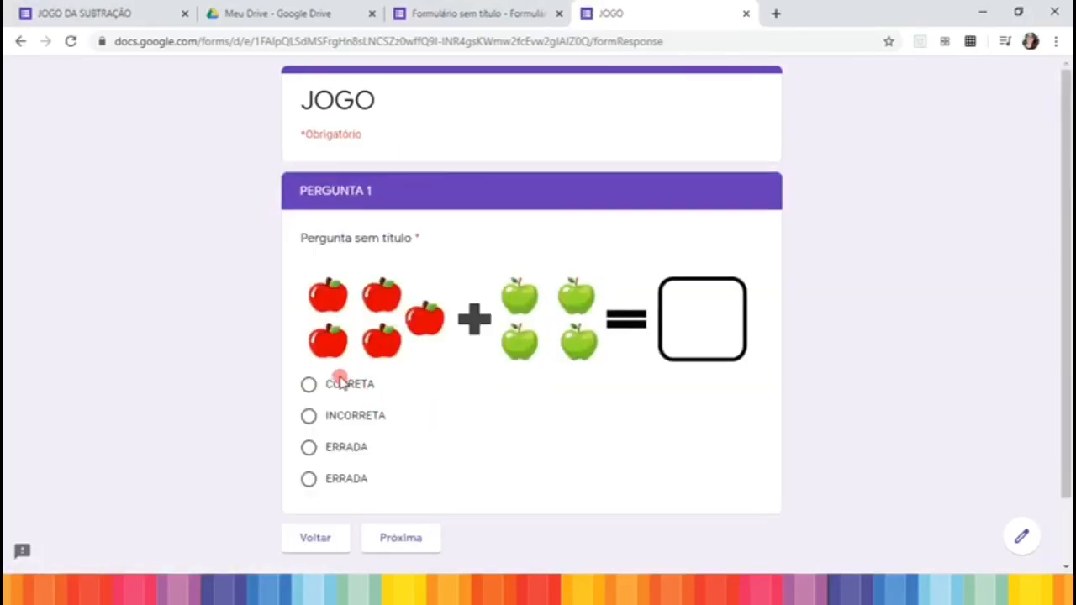
click(431, 541)
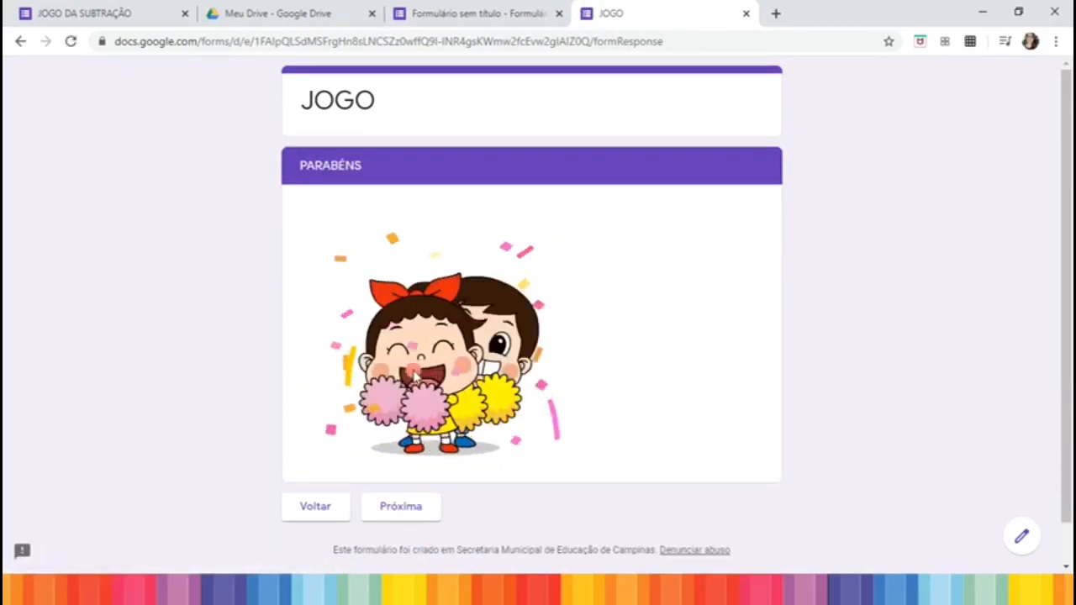
Go back to PERGUNTA 1 and test it with INCORRETA and again with CORRETA, continuing to PERGUNTA 2.
click(315, 506)
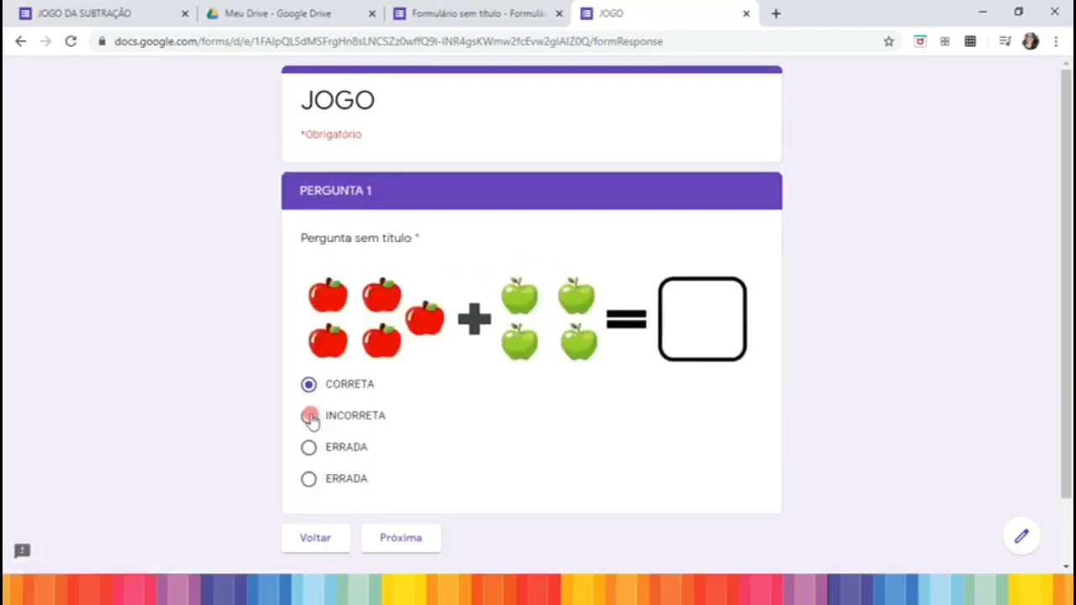
click(394, 521)
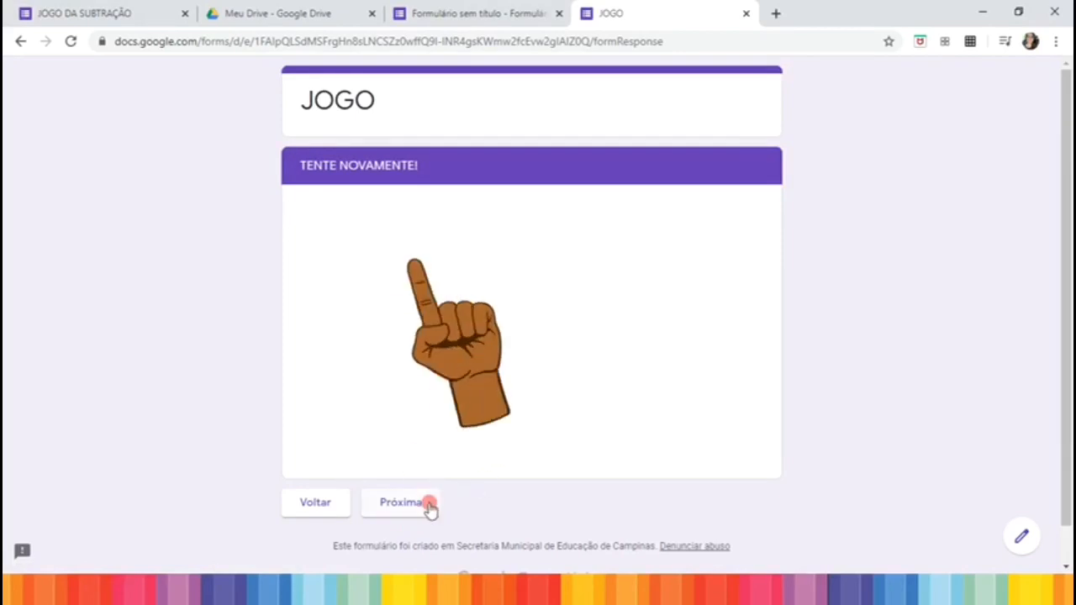
click(424, 505)
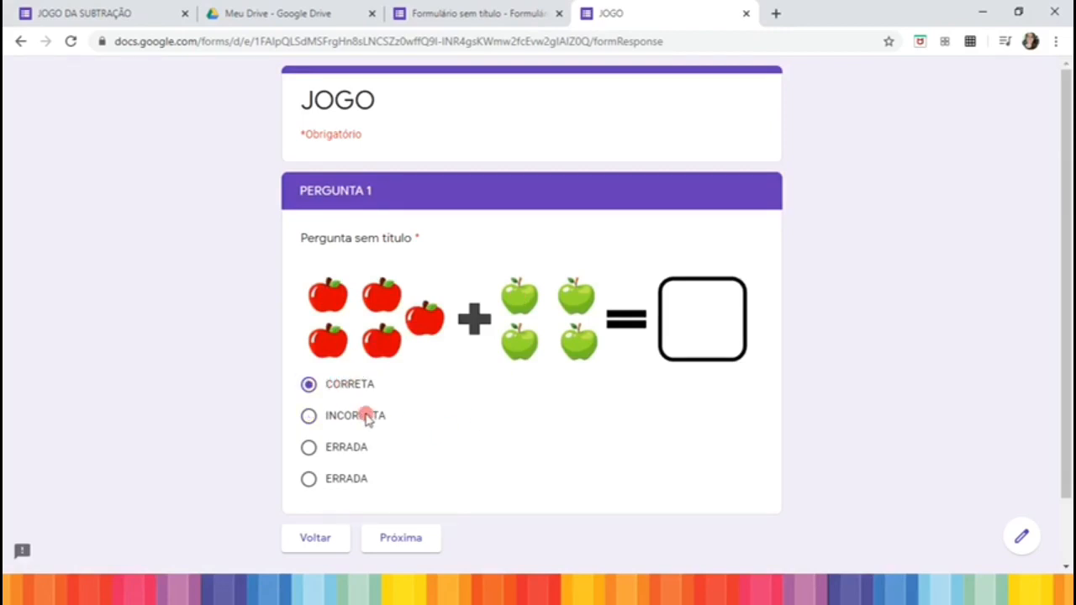
click(427, 539)
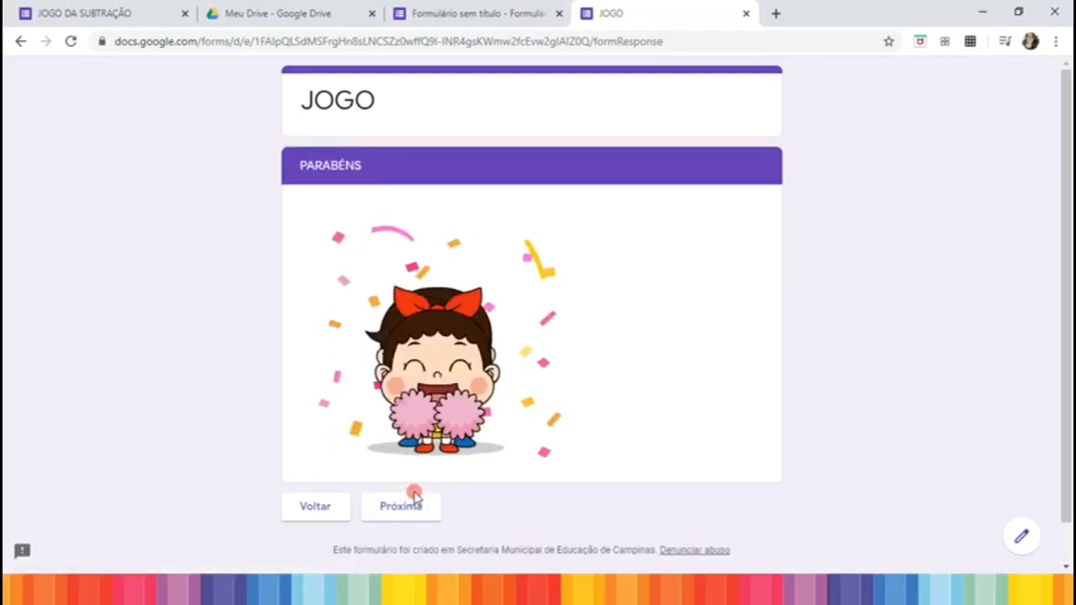
click(417, 509)
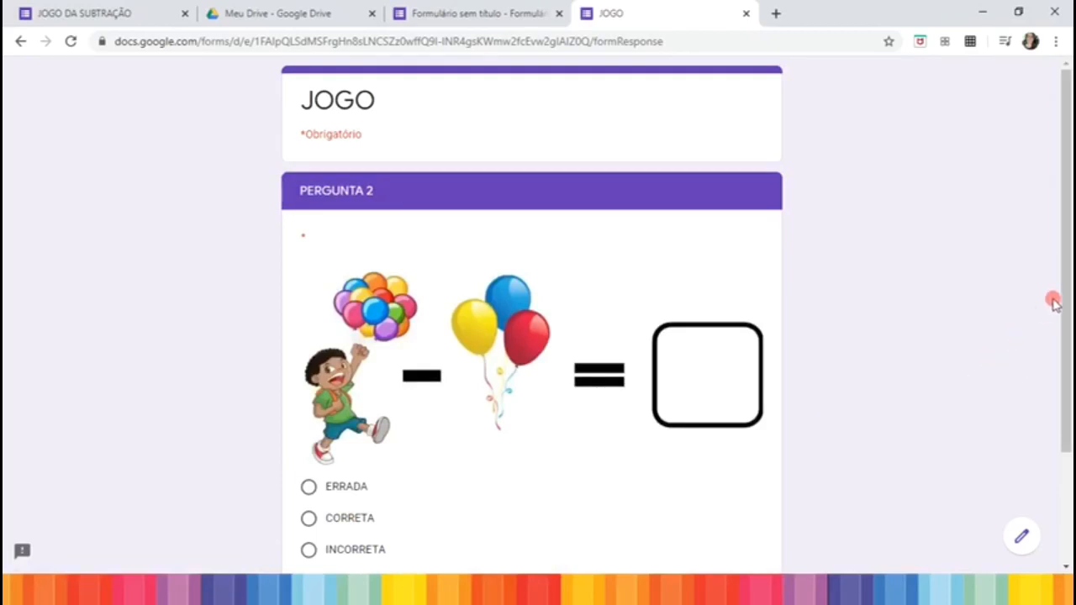
Test PERGUNTA 2 with ERRADA and again with CORRETA, continuing past the PARABÉNS! section.
scroll(1054, 303, down, 2)
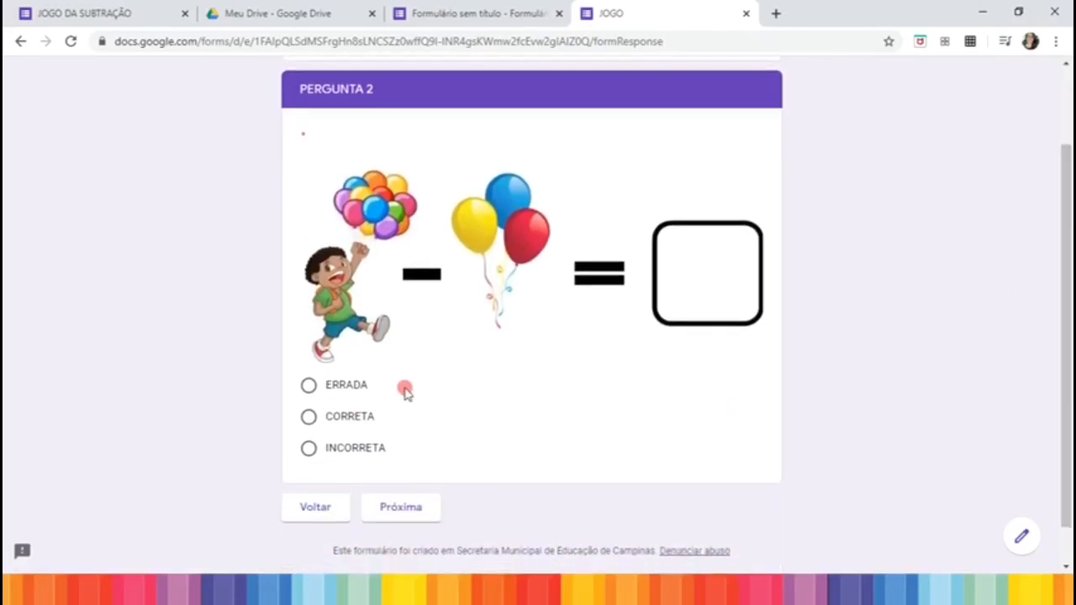
click(309, 388)
click(415, 509)
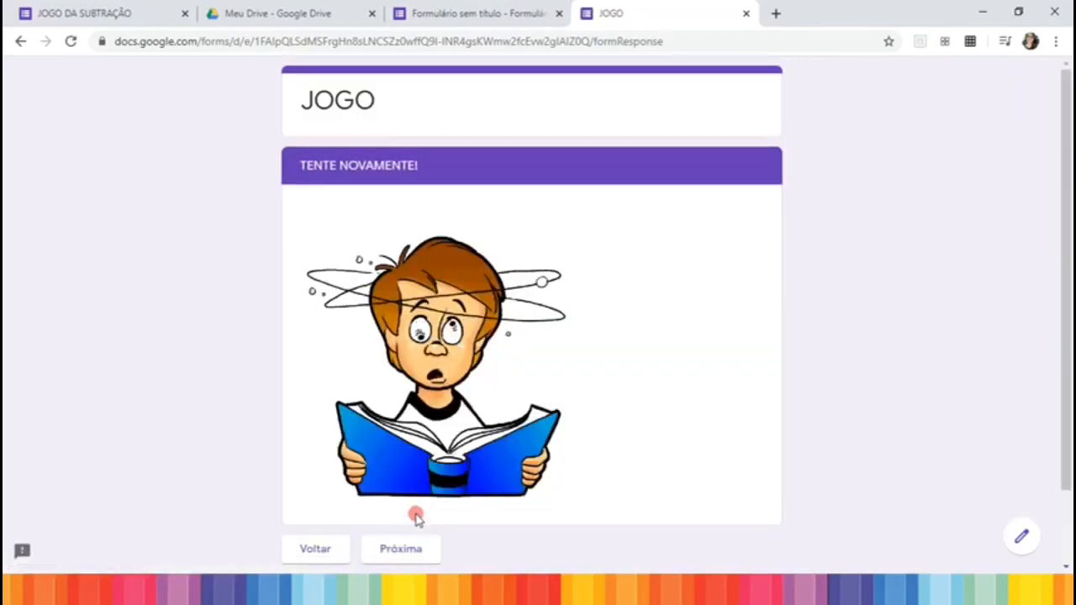
click(408, 556)
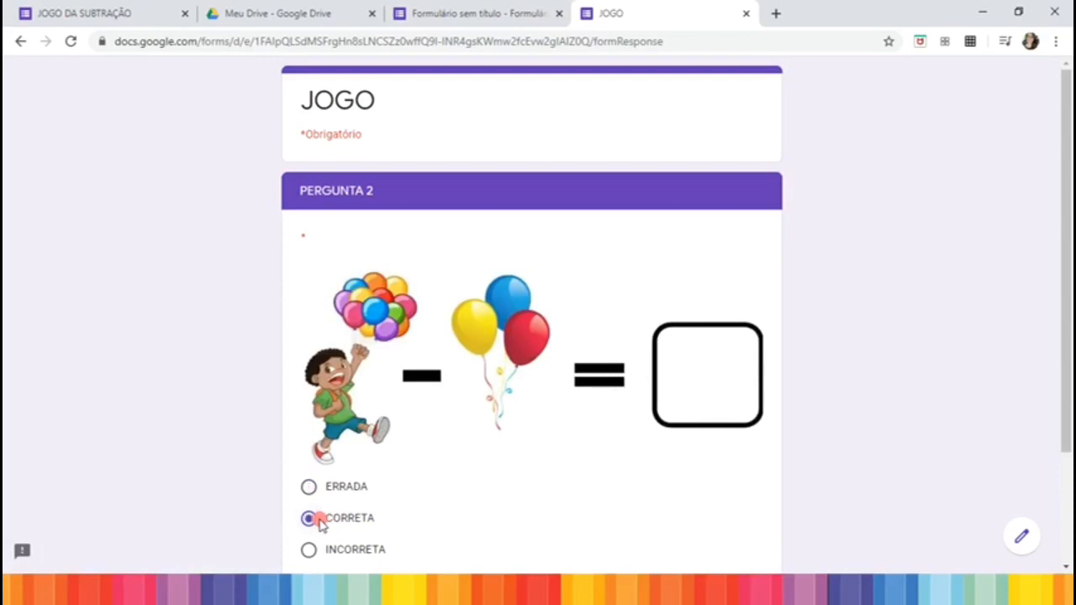
scroll(516, 483, down, 2)
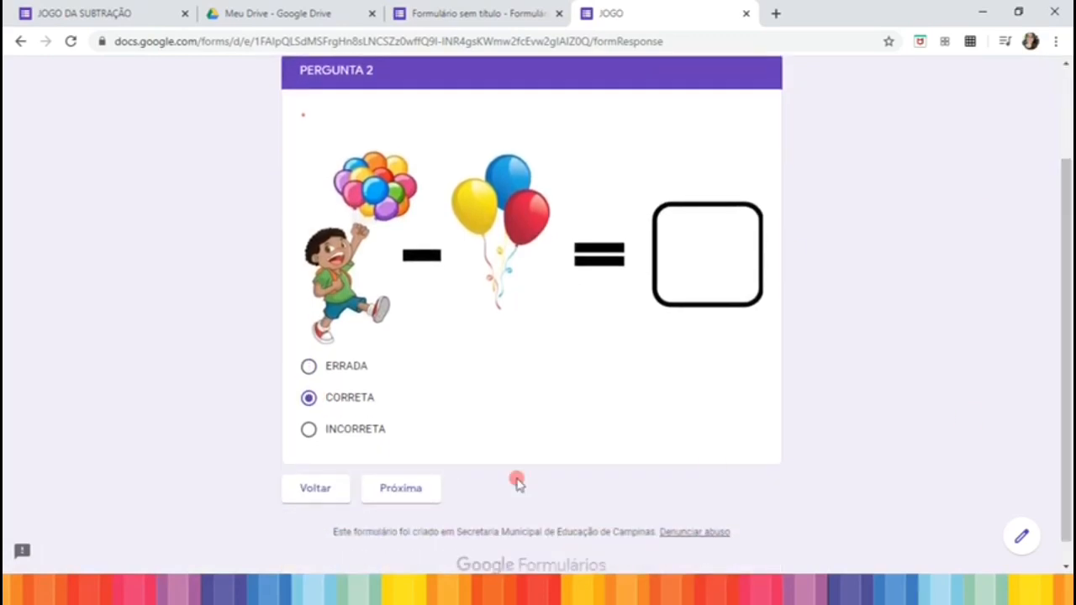
click(423, 483)
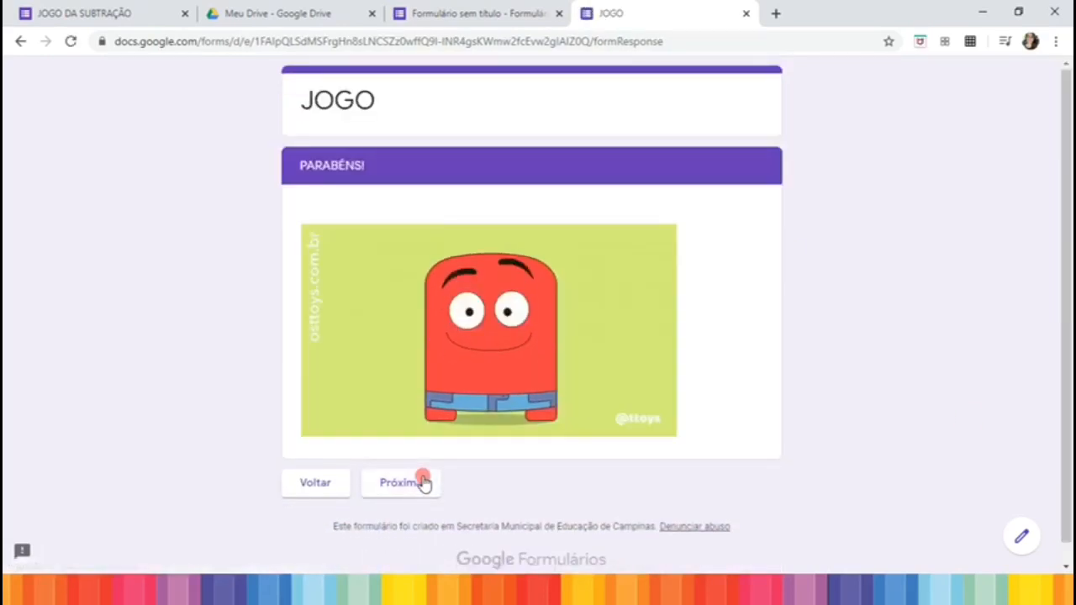
click(423, 483)
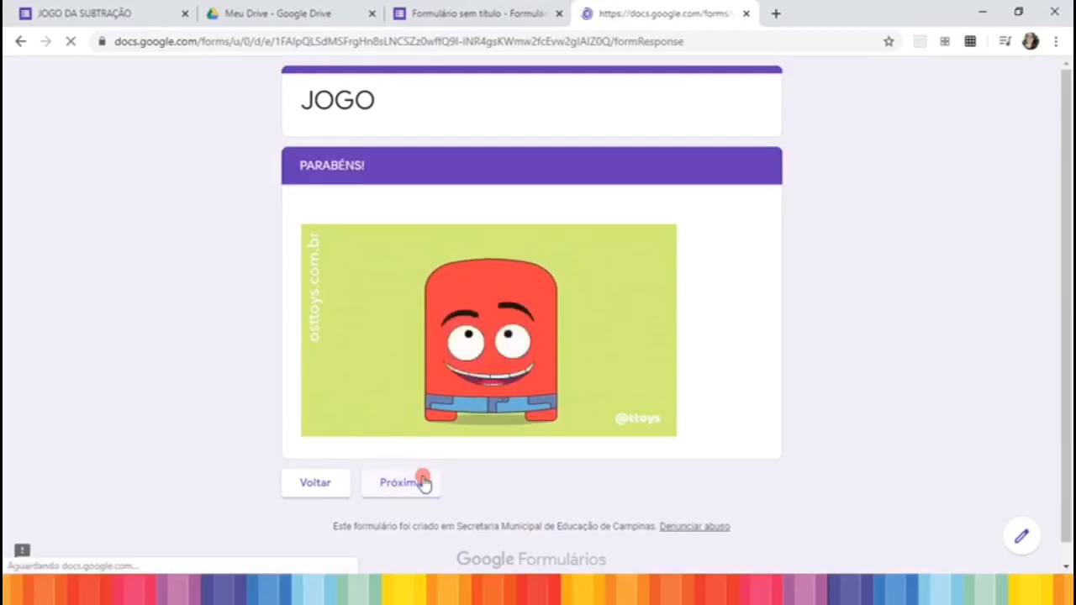